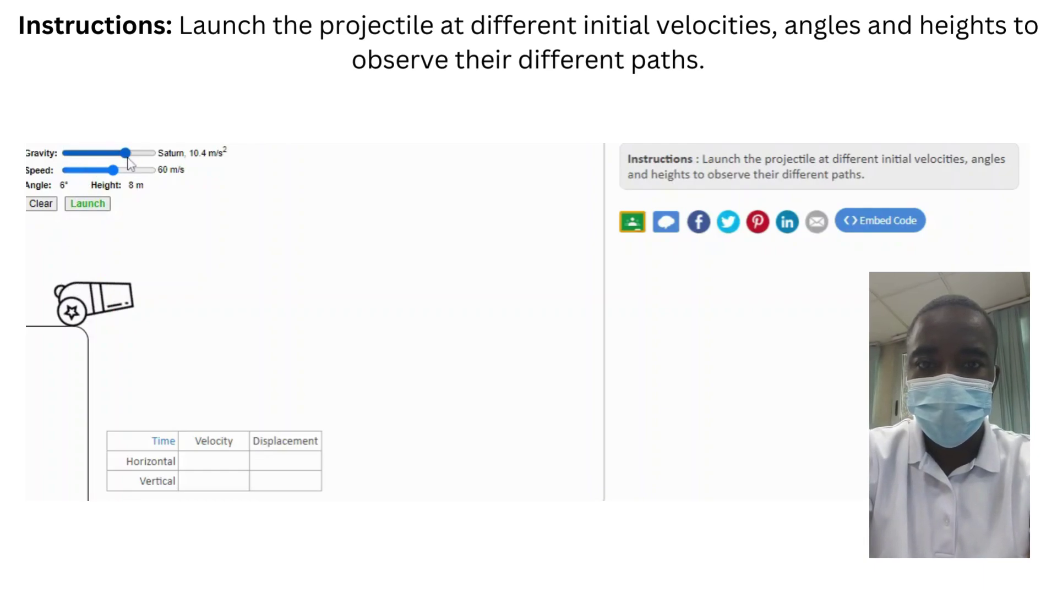
# Set gravity to the Sun's 274 m/s² and fire shots at 6° and 44°
pyautogui.moveTo(127, 159); pyautogui.dragTo(55, 158)
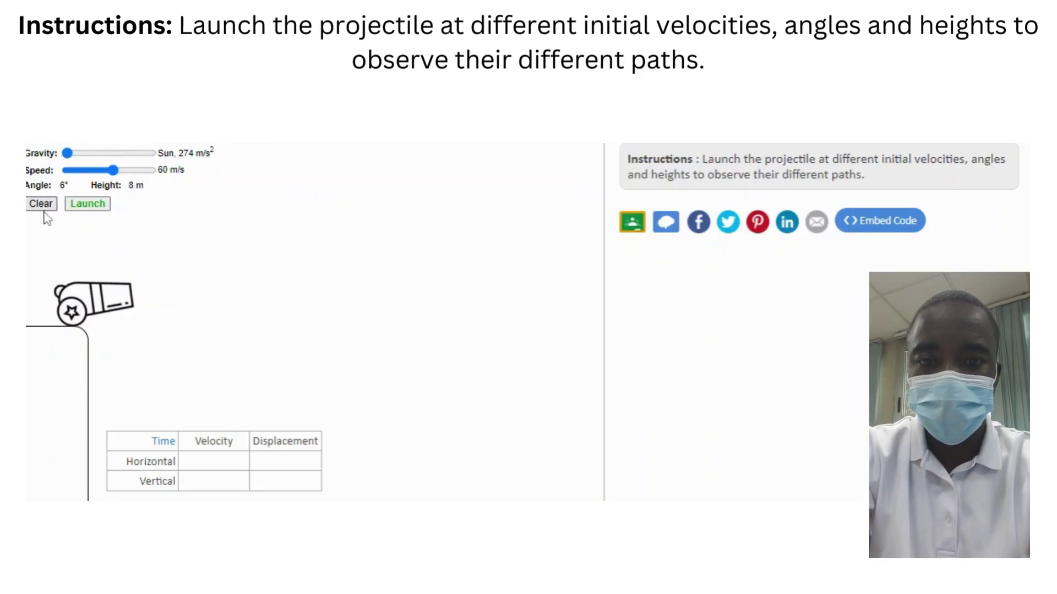
pyautogui.click(84, 207)
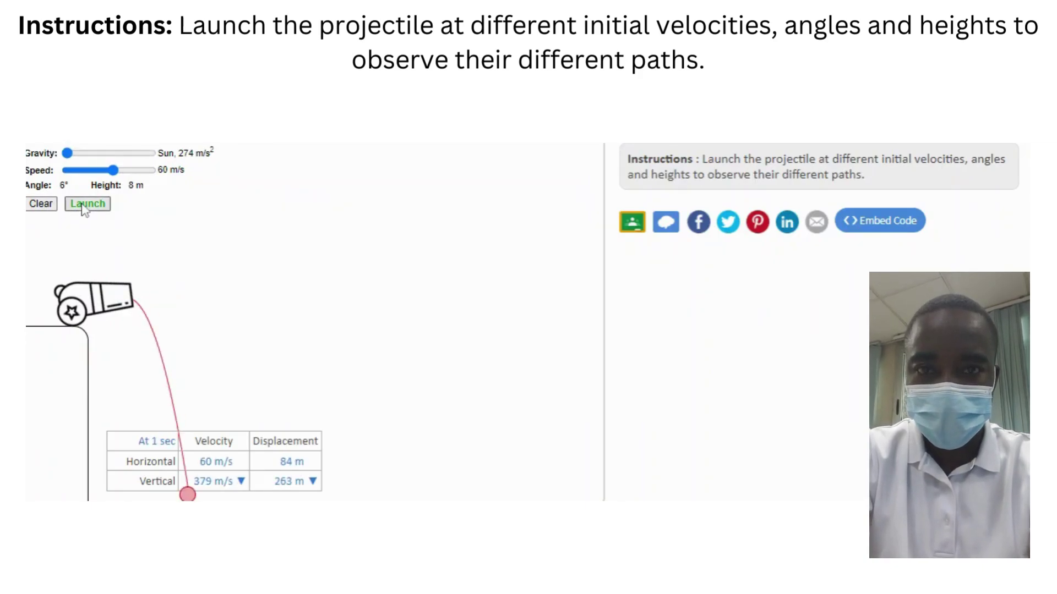
pyautogui.moveTo(103, 311)
pyautogui.moveTo(110, 306); pyautogui.dragTo(102, 294)
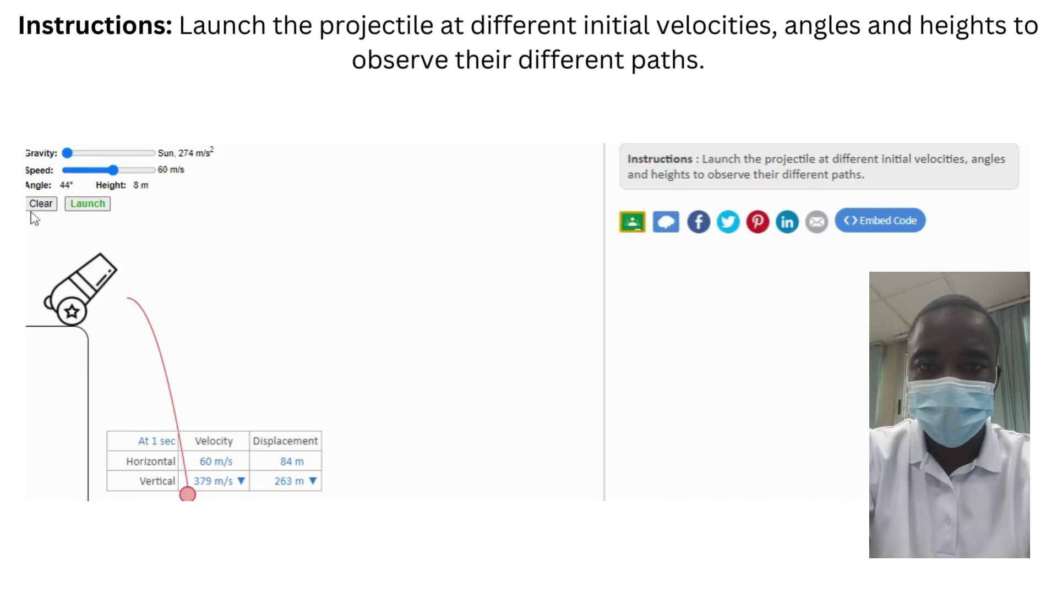
pyautogui.click(86, 208)
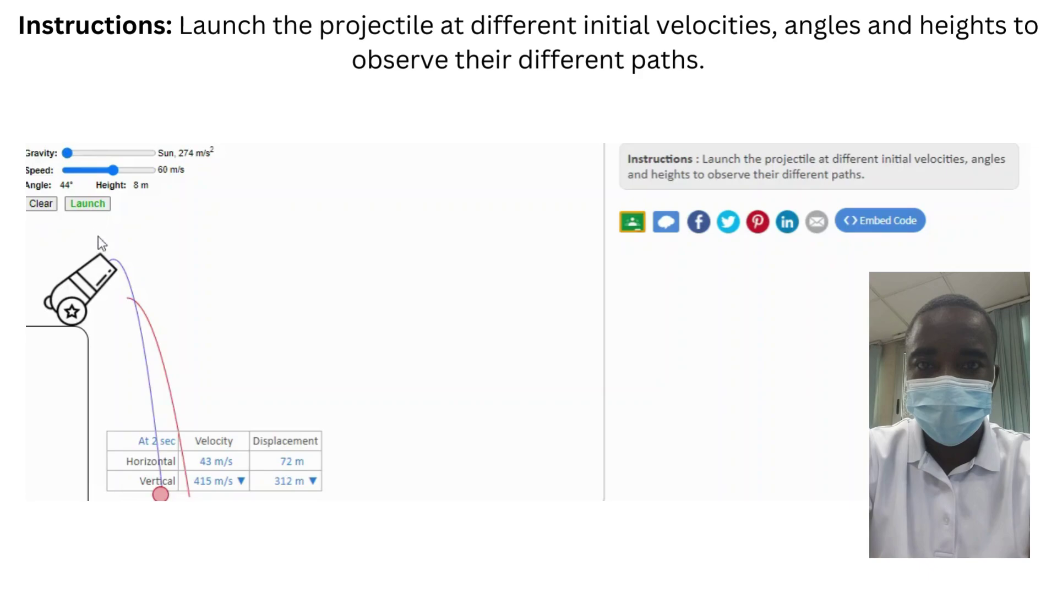
# Fire Sun-gravity shots at 9° and 45°, then set gravity to Mercury, 3.7 m/s²
pyautogui.moveTo(109, 271)
pyautogui.moveTo(109, 270); pyautogui.dragTo(156, 307)
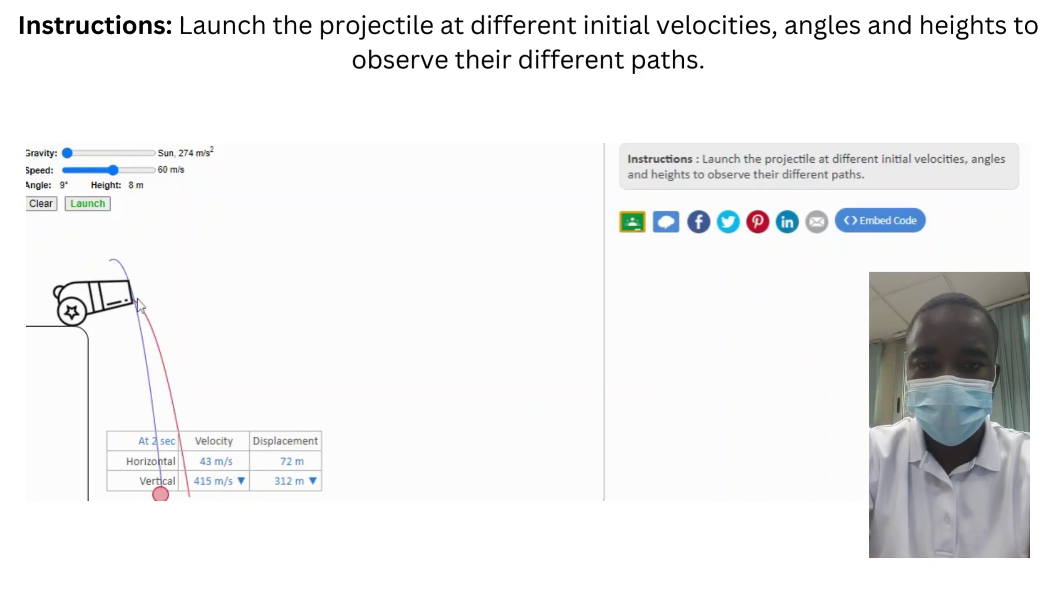
pyautogui.click(90, 208)
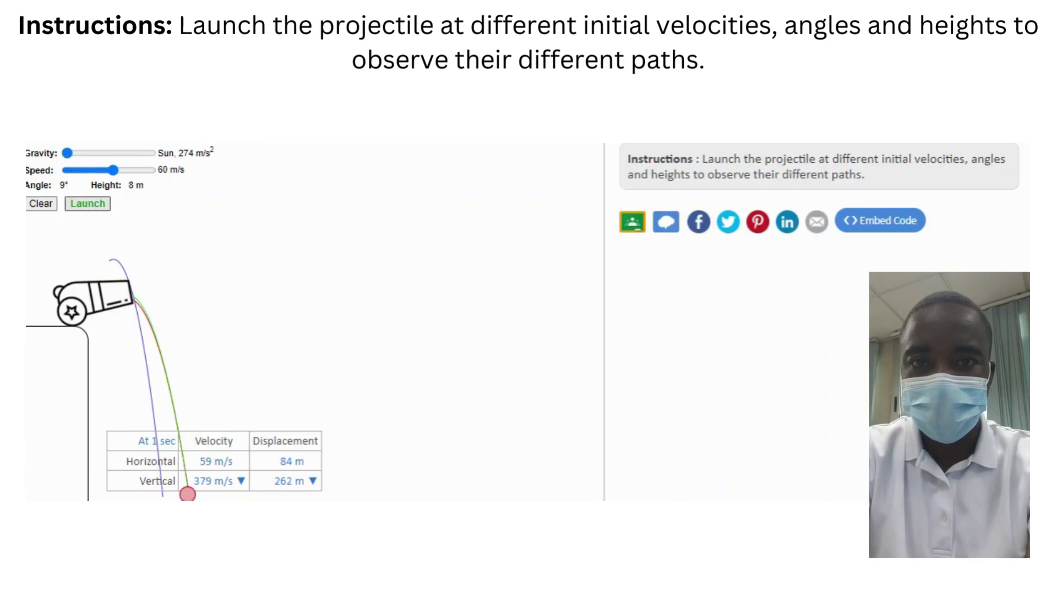
pyautogui.moveTo(118, 300)
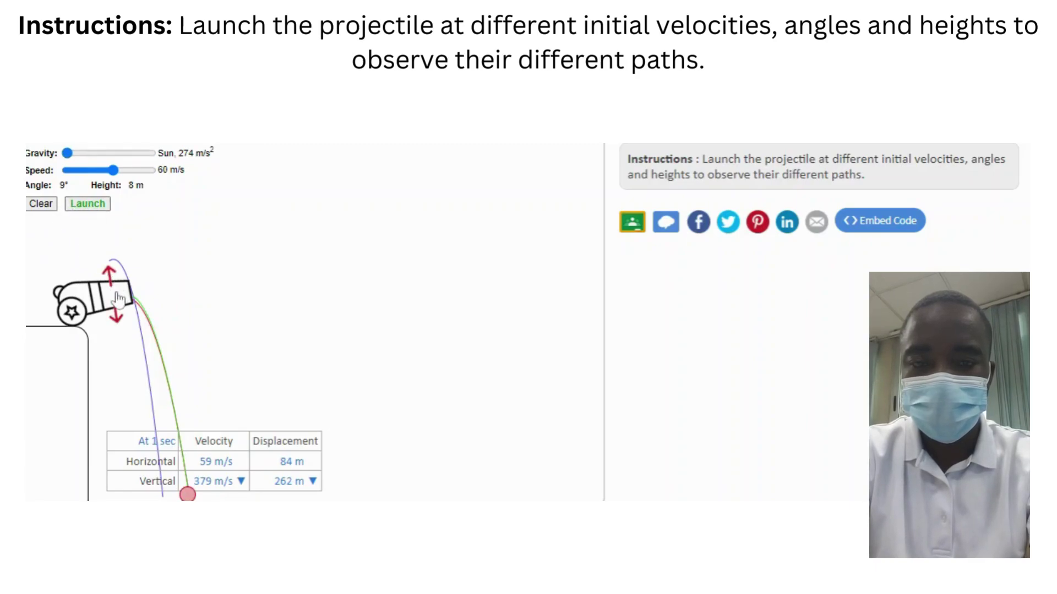
pyautogui.moveTo(118, 300); pyautogui.dragTo(96, 273)
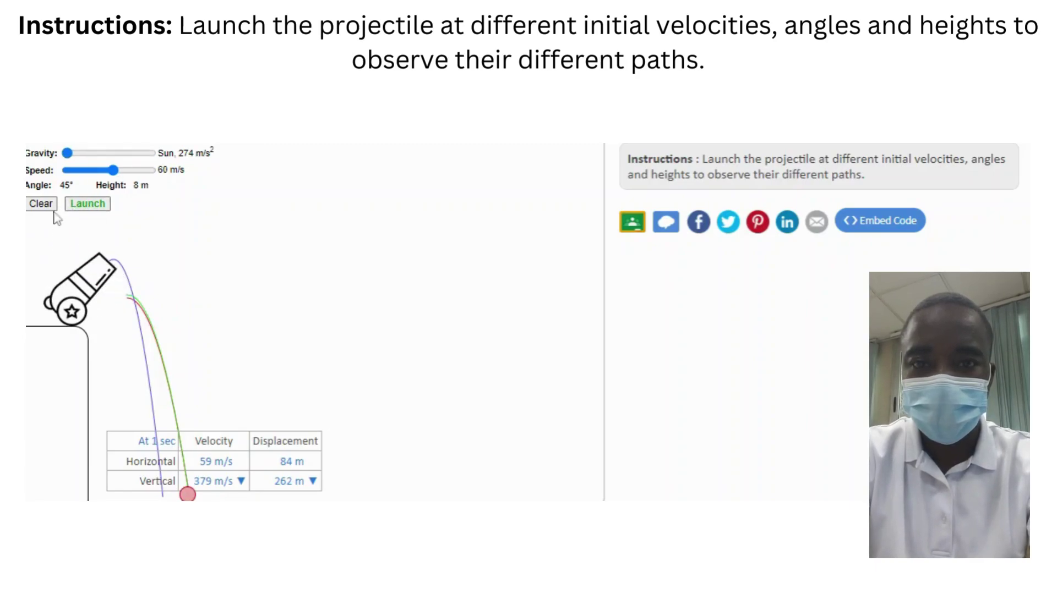
pyautogui.click(82, 212)
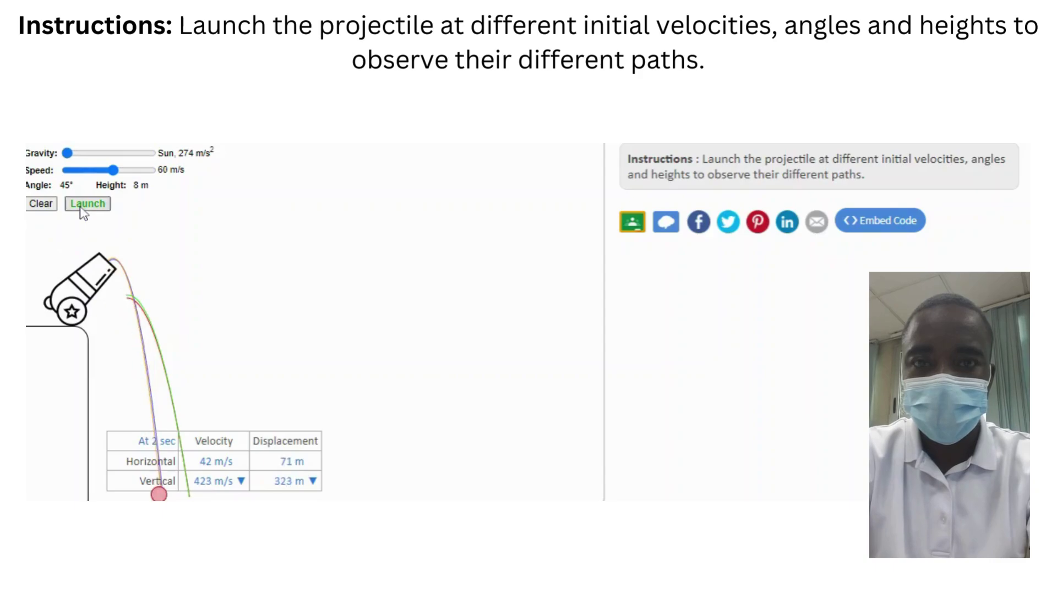
pyautogui.click(75, 152)
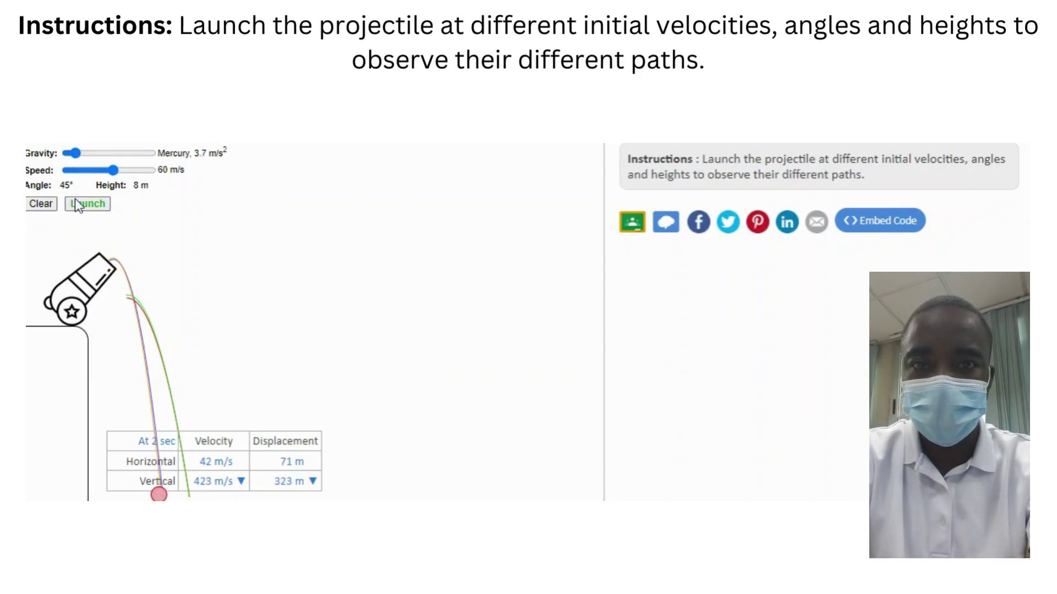
# Fire Mercury-gravity shots at 45° and 39°
pyautogui.moveTo(96, 302)
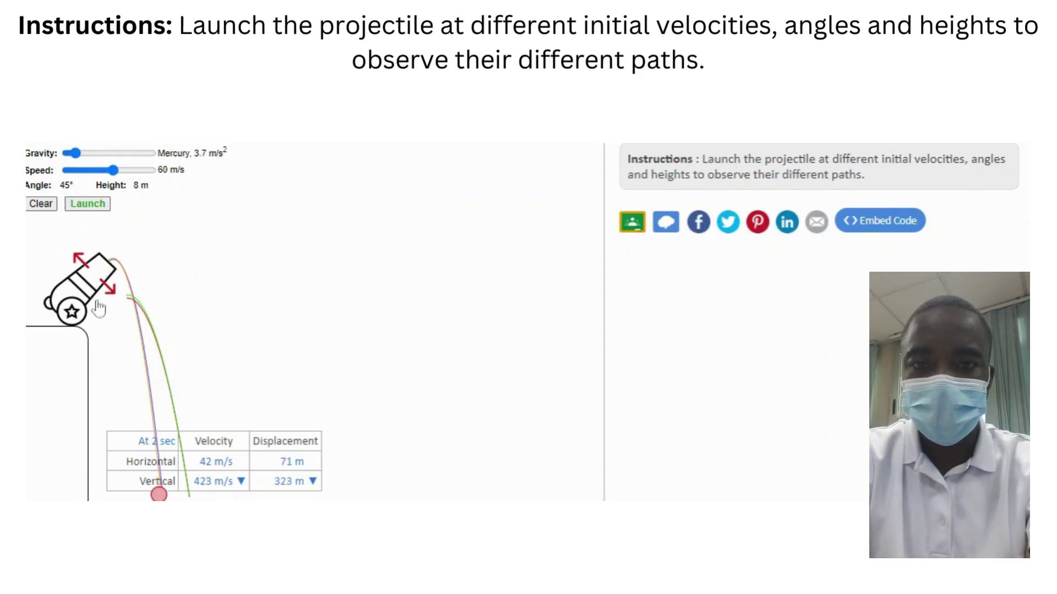
pyautogui.click(85, 206)
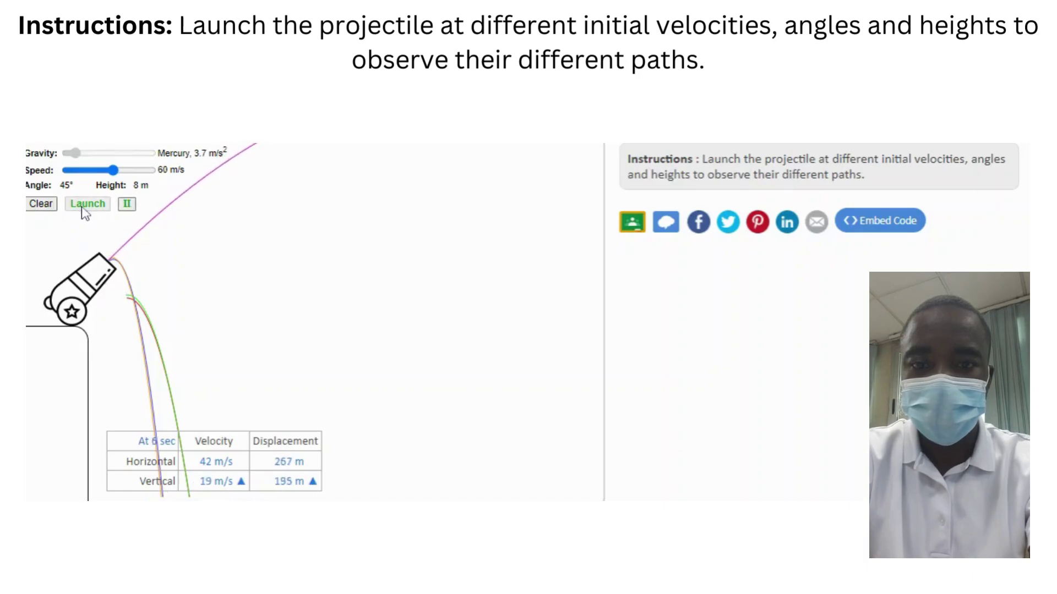
pyautogui.click(104, 270)
pyautogui.moveTo(105, 270); pyautogui.dragTo(112, 279)
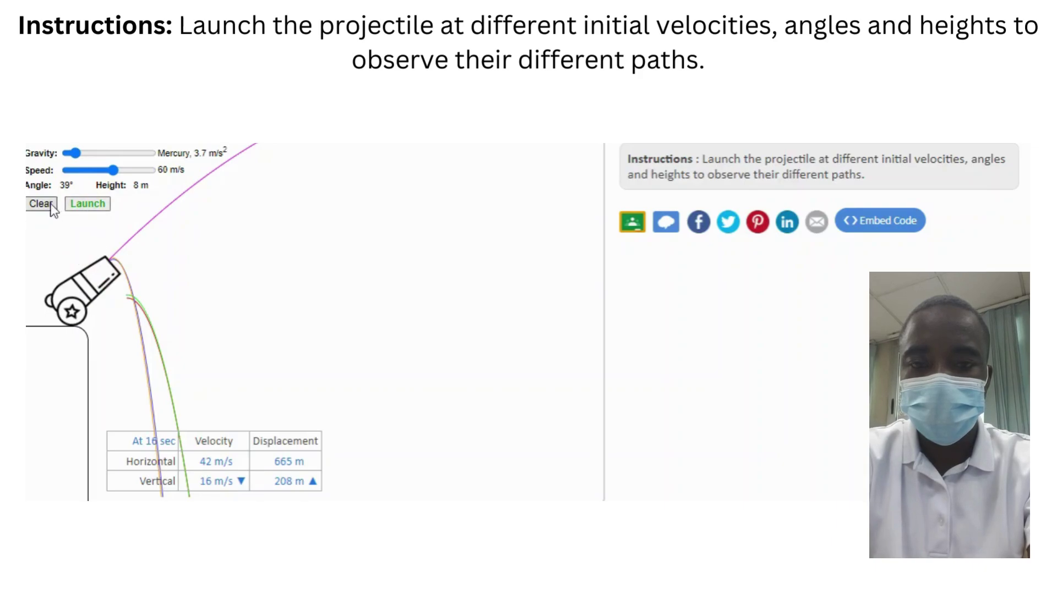
pyautogui.click(68, 206)
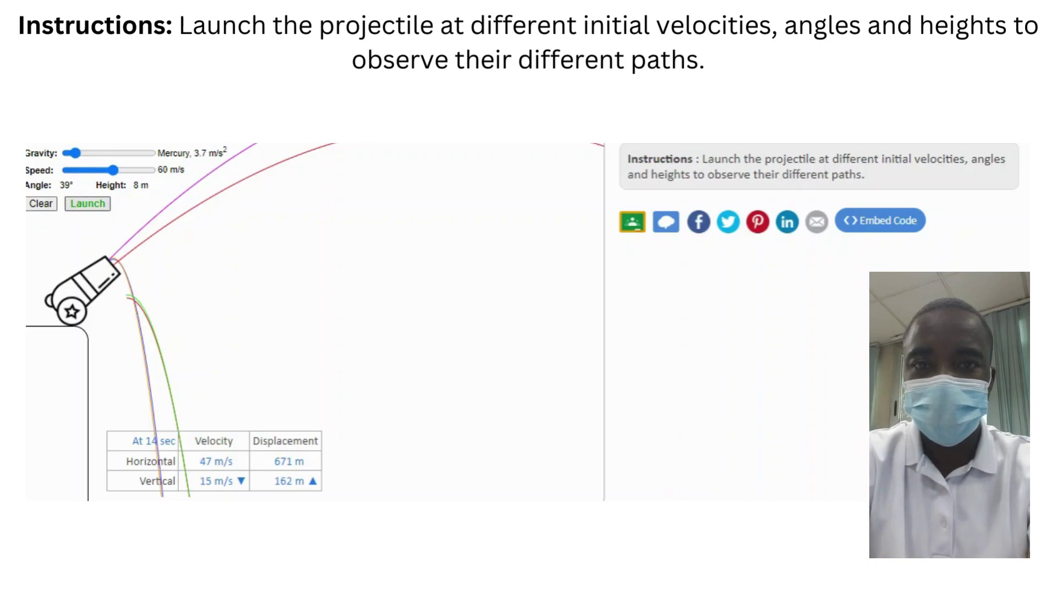
# Fire shots at 14° and -13°, then set gravity to Venus, 8.9 m/s²
pyautogui.moveTo(108, 278); pyautogui.dragTo(126, 308)
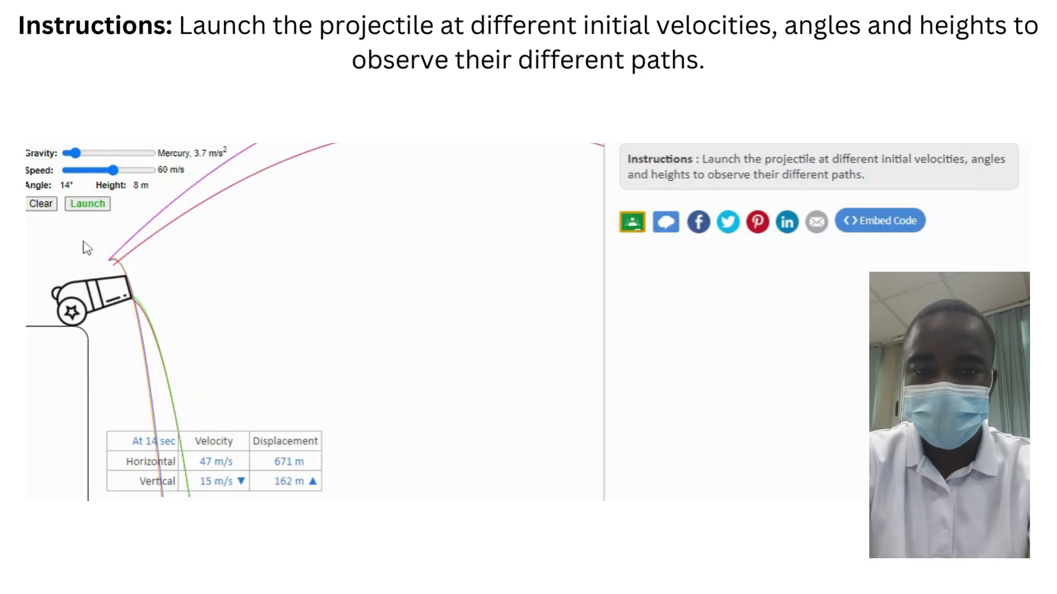
pyautogui.click(83, 205)
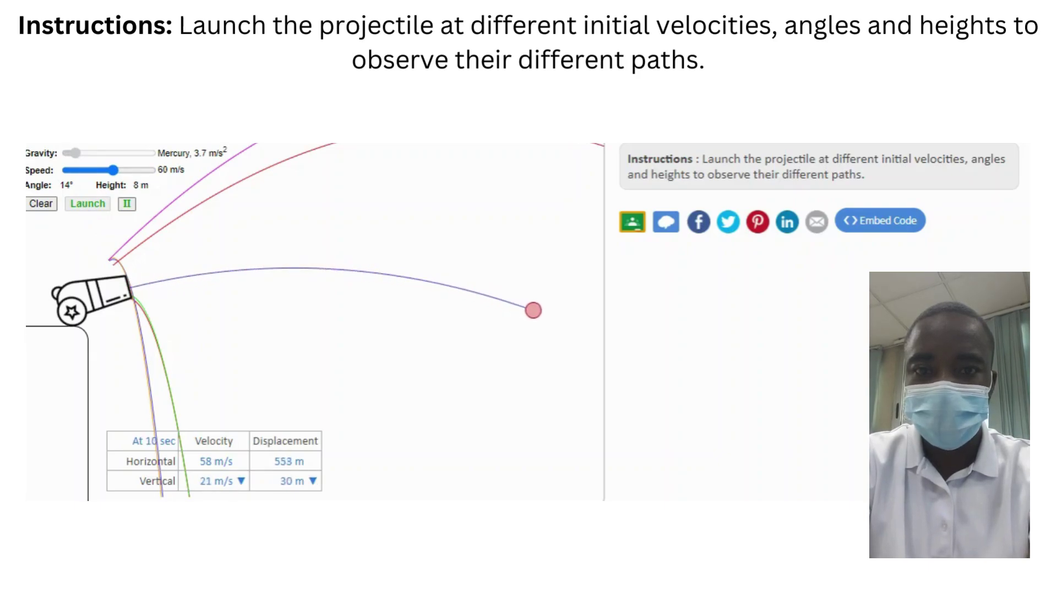
pyautogui.moveTo(109, 310)
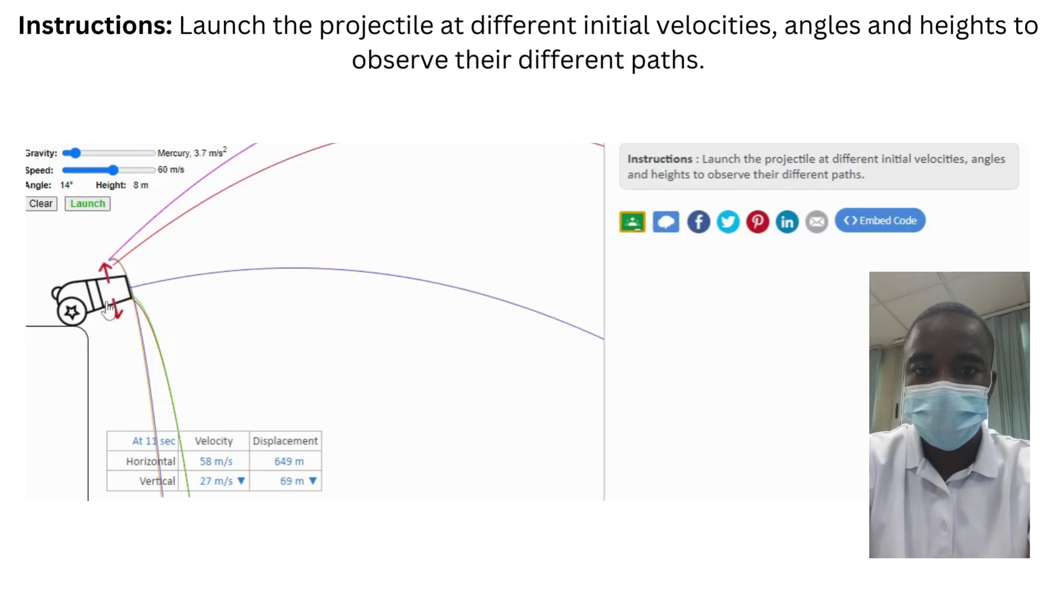
pyautogui.moveTo(108, 310); pyautogui.dragTo(120, 328)
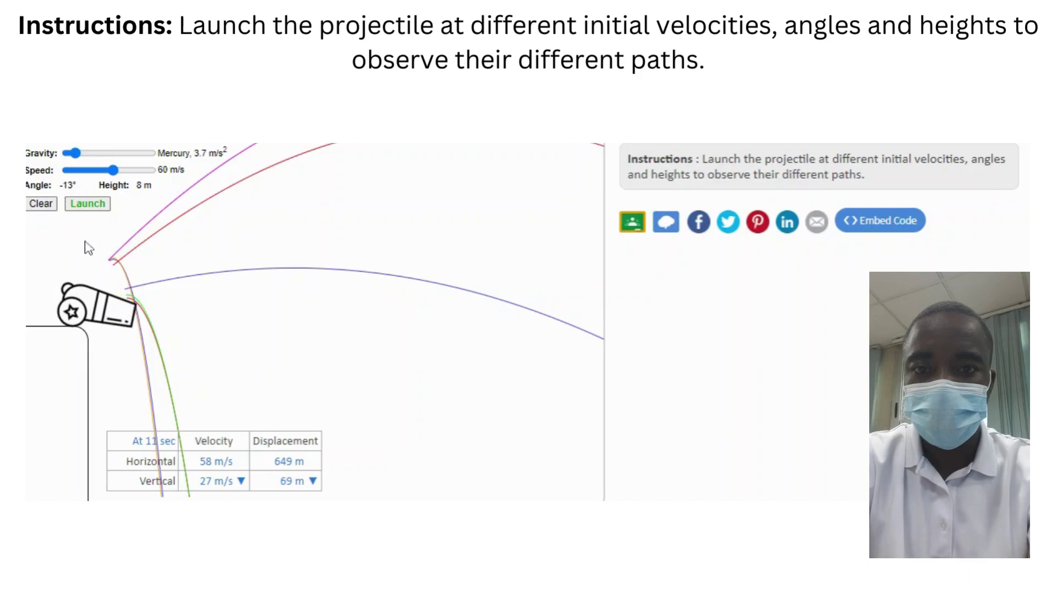
pyautogui.click(84, 205)
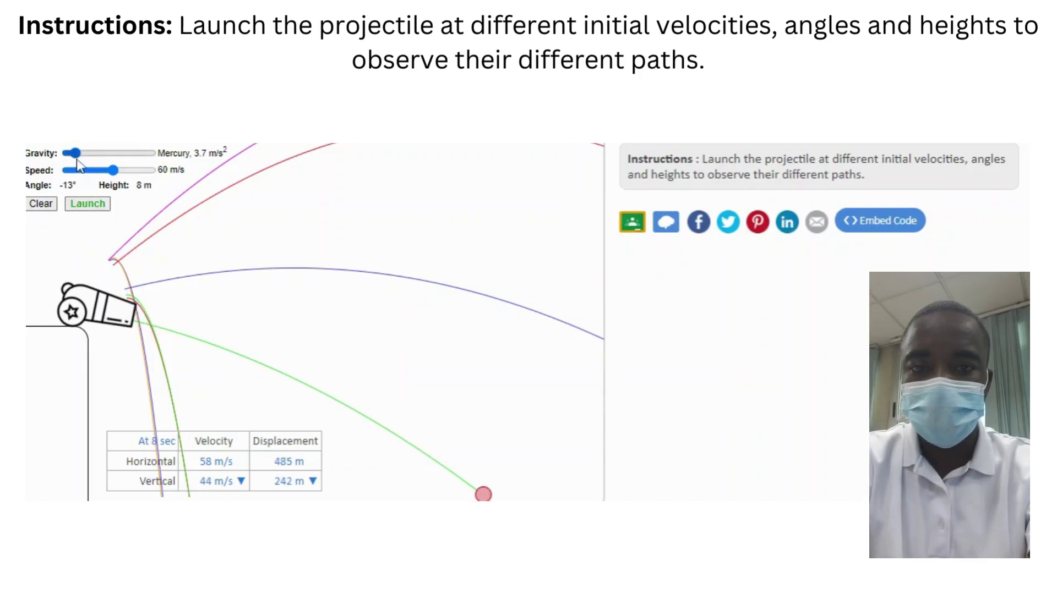
pyautogui.moveTo(80, 154); pyautogui.dragTo(86, 157)
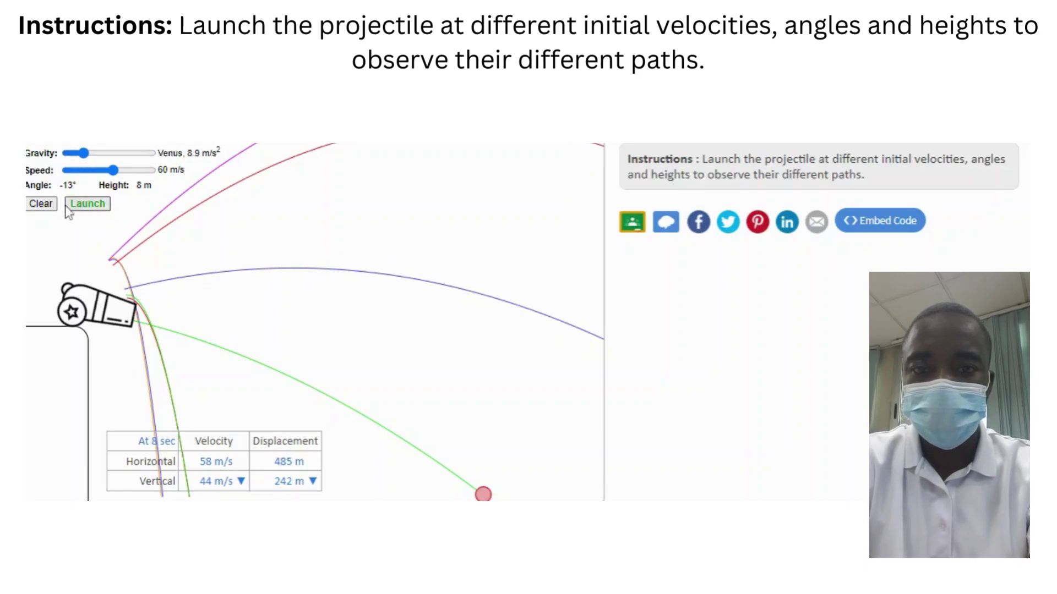
# Fire Venus-gravity shots at -13° and 13°
pyautogui.click(82, 204)
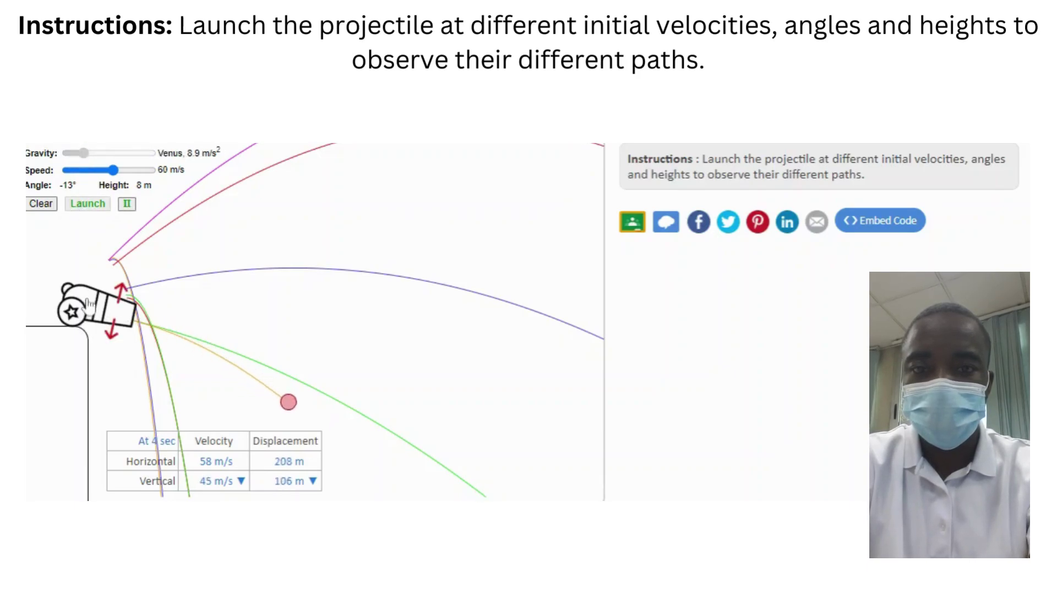
pyautogui.moveTo(95, 313)
pyautogui.mouseDown()
pyautogui.moveTo(96, 297)
pyautogui.moveTo(105, 314)
pyautogui.mouseUp()
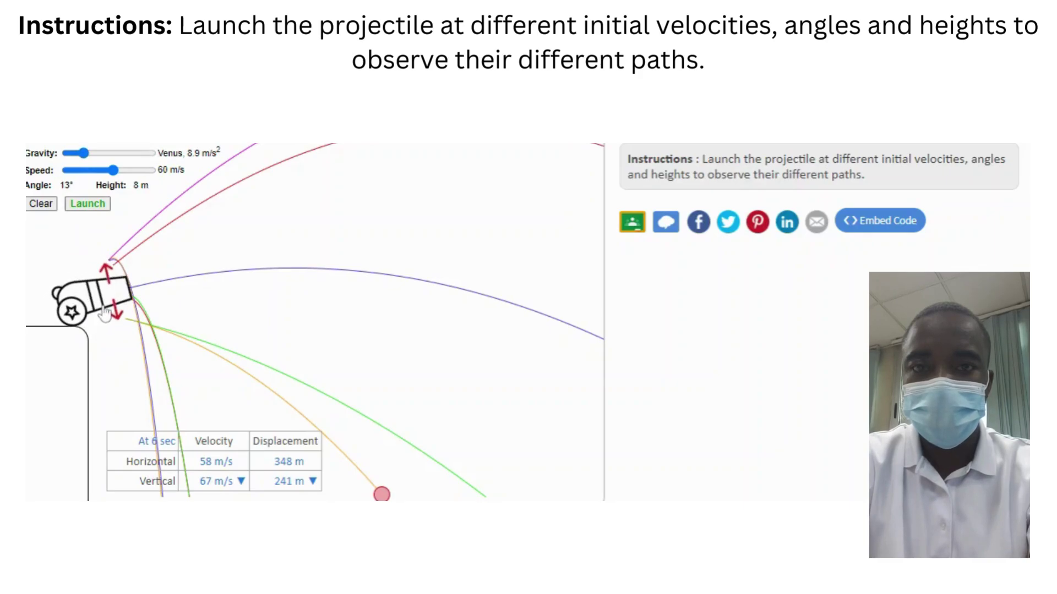
pyautogui.click(72, 207)
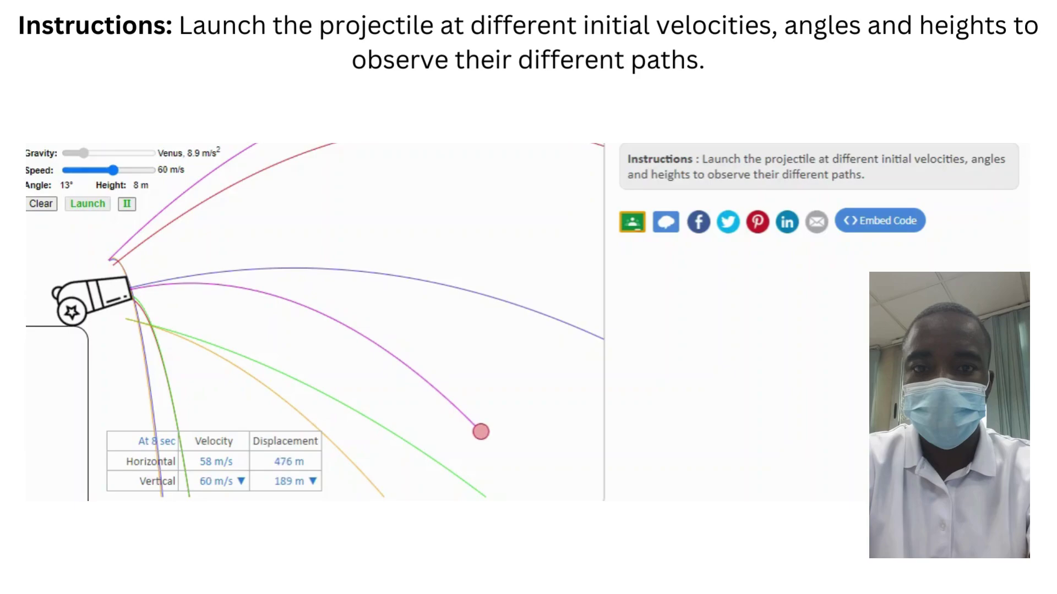
# Fire shots at 28° and 41°, the 41° arc reaching 626 m
pyautogui.moveTo(102, 288)
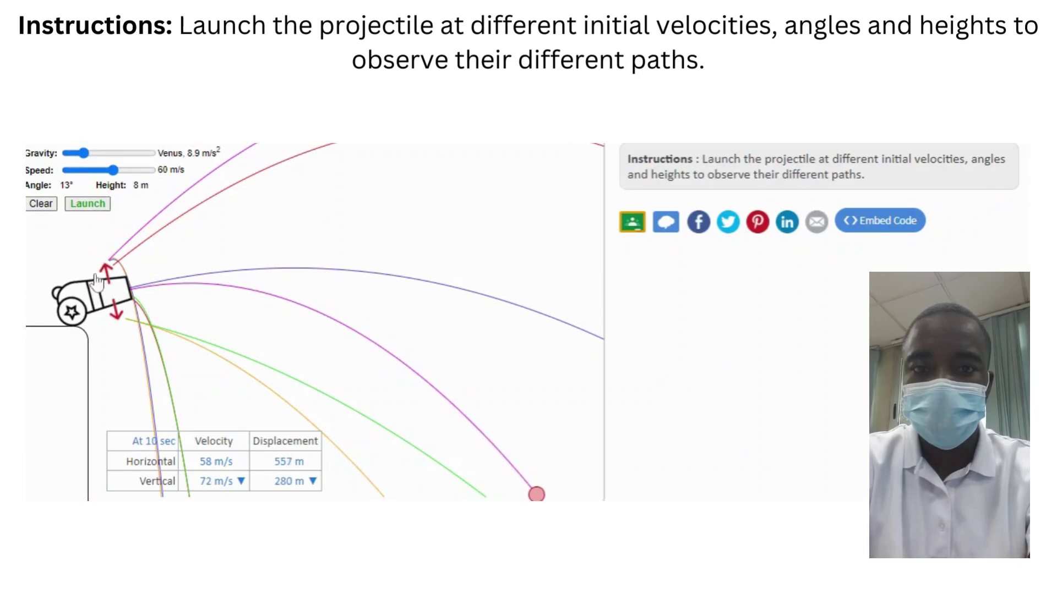
pyautogui.moveTo(102, 288); pyautogui.dragTo(104, 284)
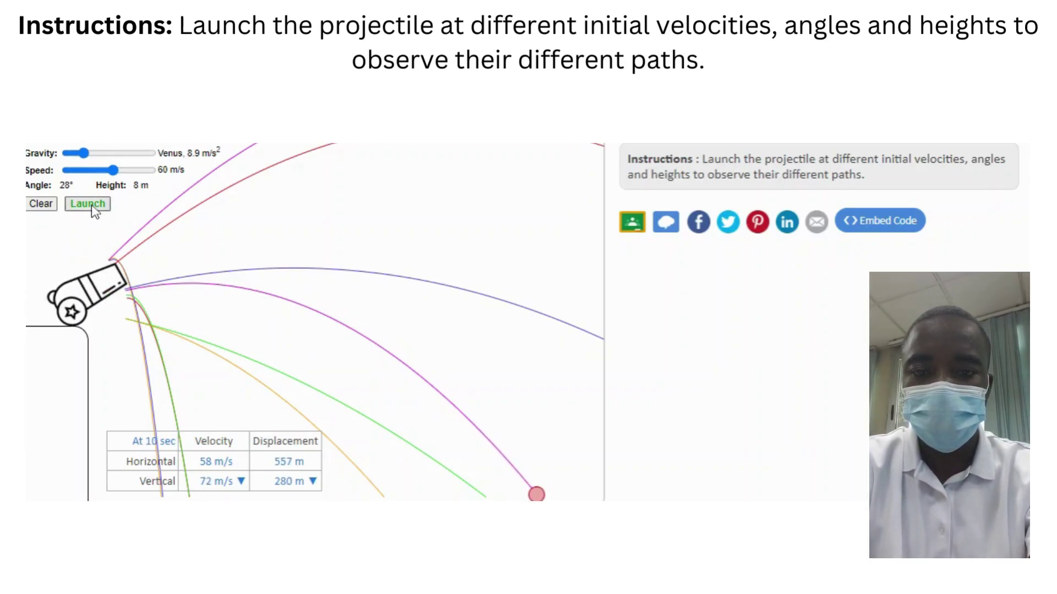
pyautogui.click(92, 206)
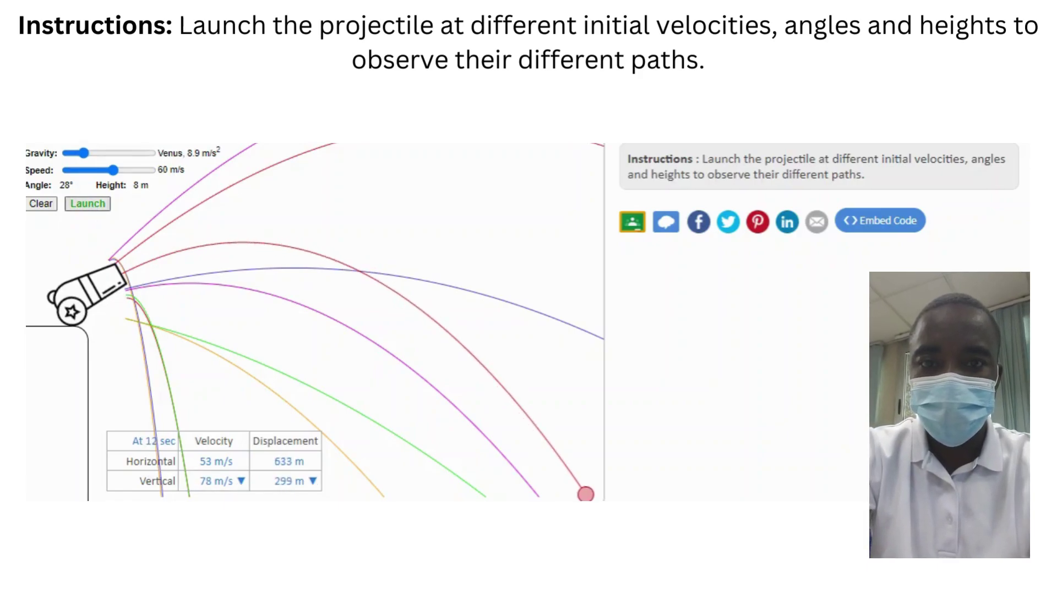
pyautogui.moveTo(104, 284)
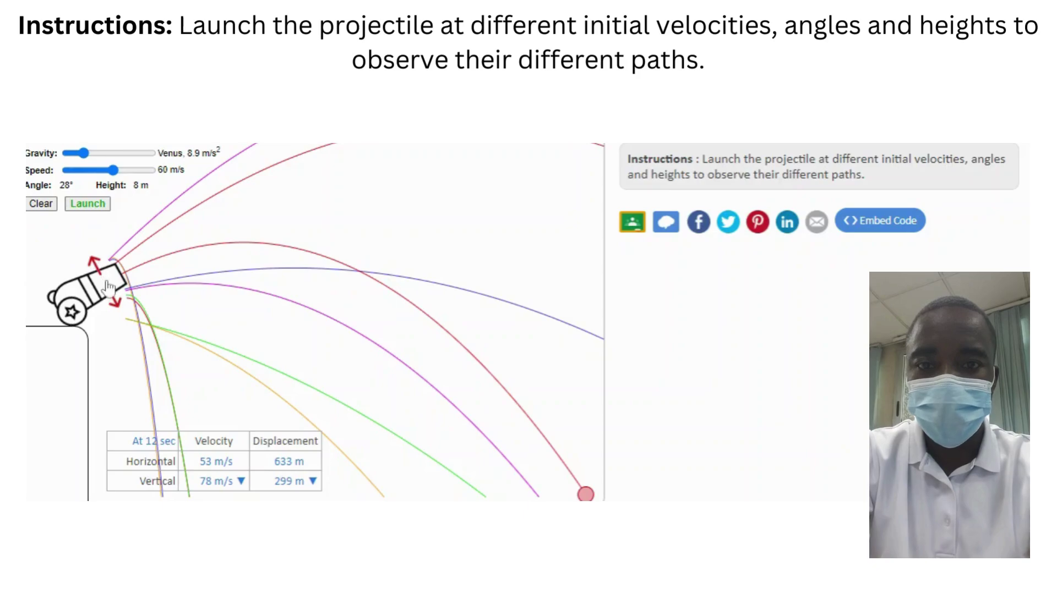
pyautogui.moveTo(109, 286)
pyautogui.mouseDown()
pyautogui.moveTo(104, 278)
pyautogui.moveTo(111, 290)
pyautogui.mouseUp()
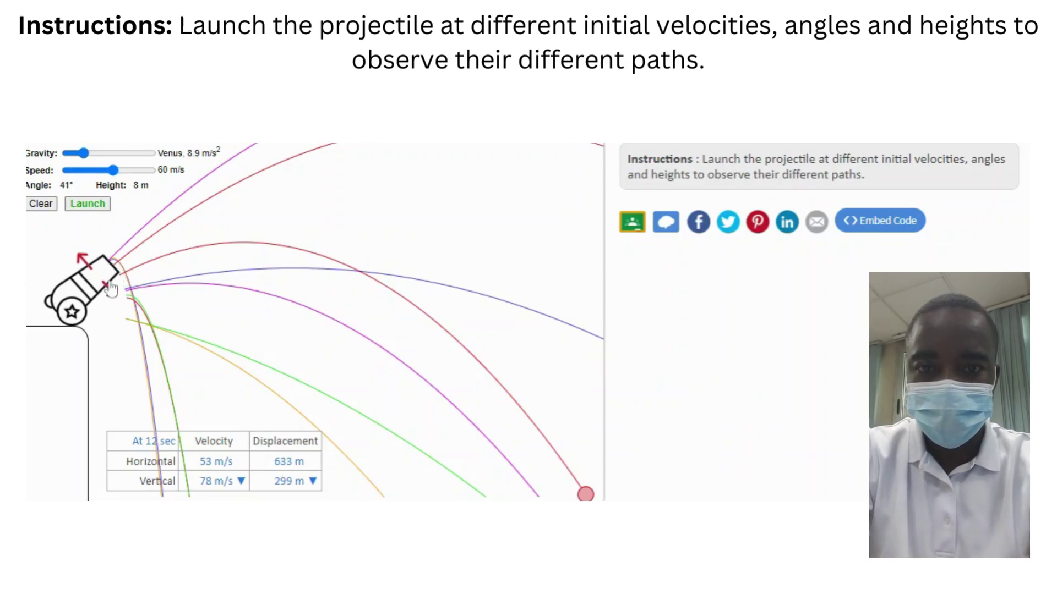
pyautogui.click(76, 207)
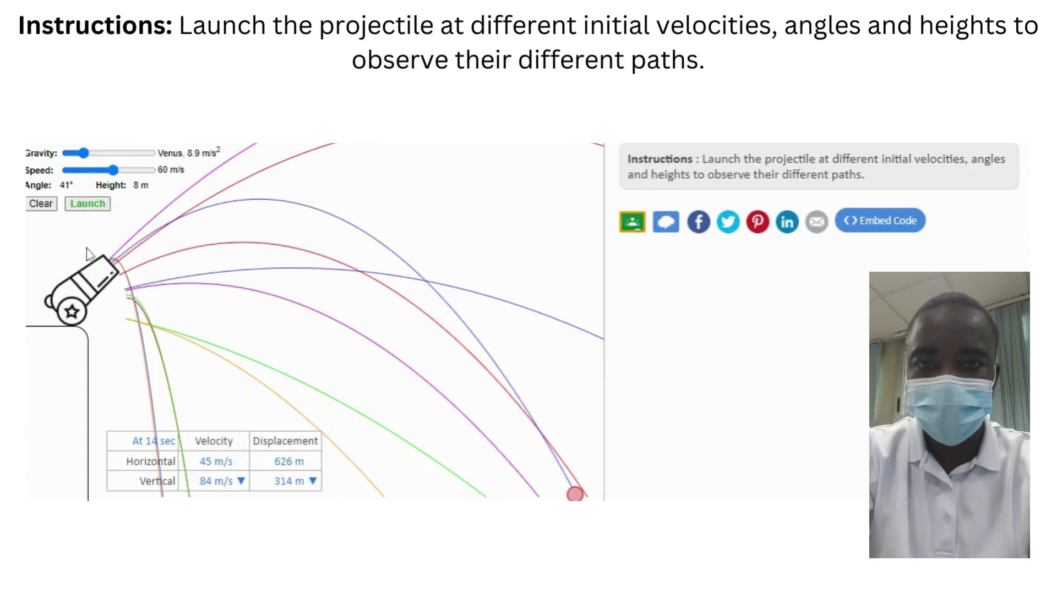
# Fire Venus shots at 60° and 53°, then clear all paths and set gravity to Earth, 9.8 m/s²
pyautogui.moveTo(98, 272); pyautogui.dragTo(100, 271)
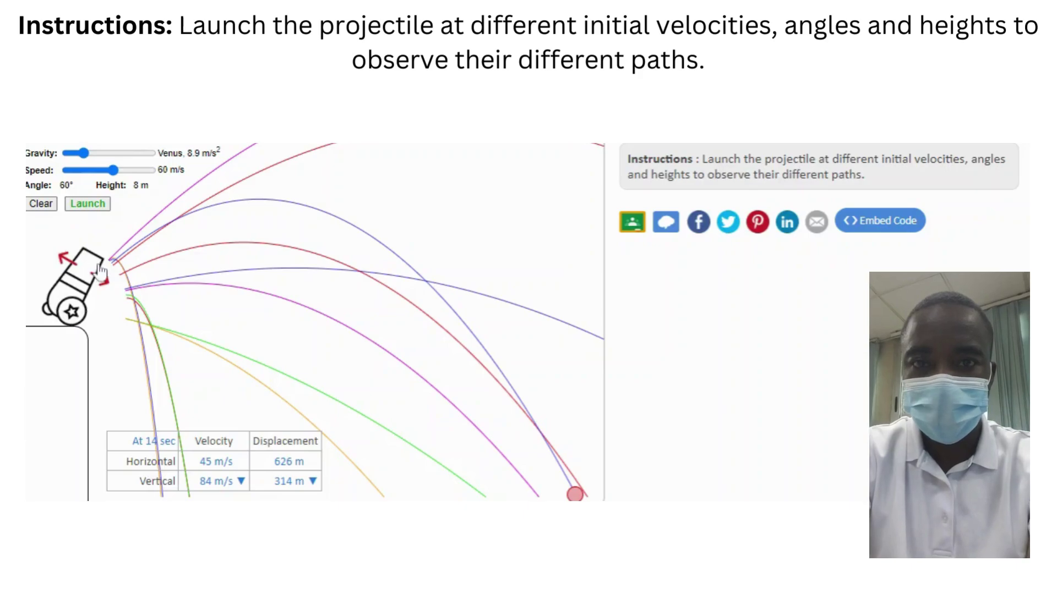
pyautogui.click(88, 207)
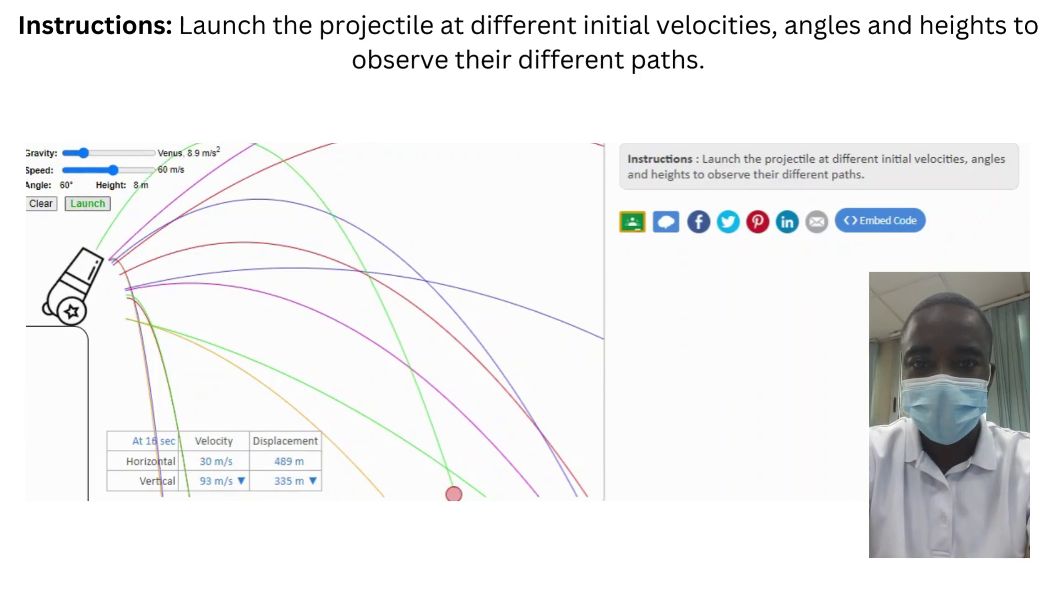
pyautogui.moveTo(88, 274)
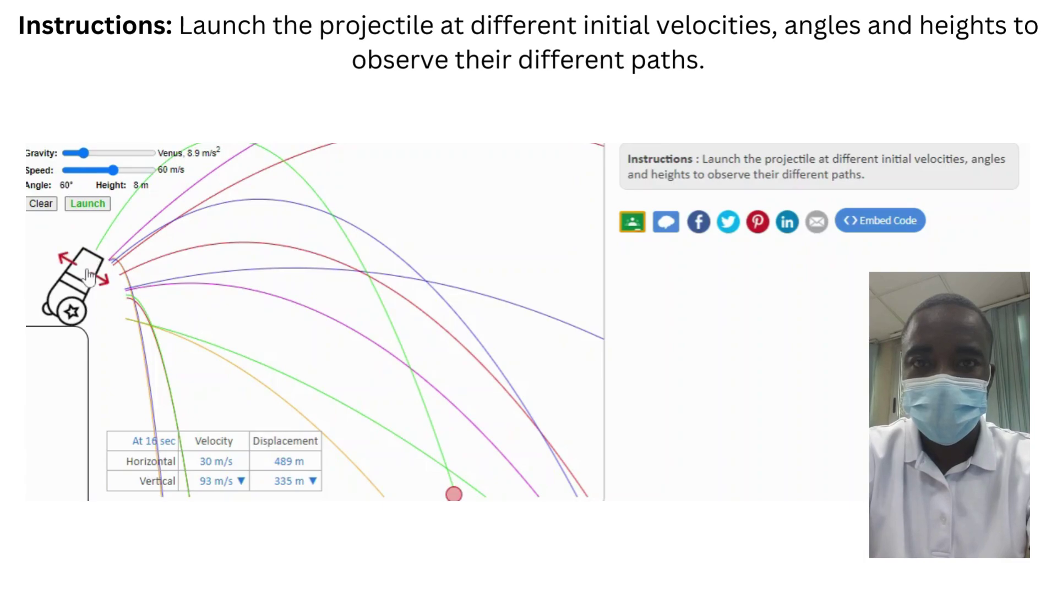
pyautogui.moveTo(96, 282); pyautogui.dragTo(98, 285)
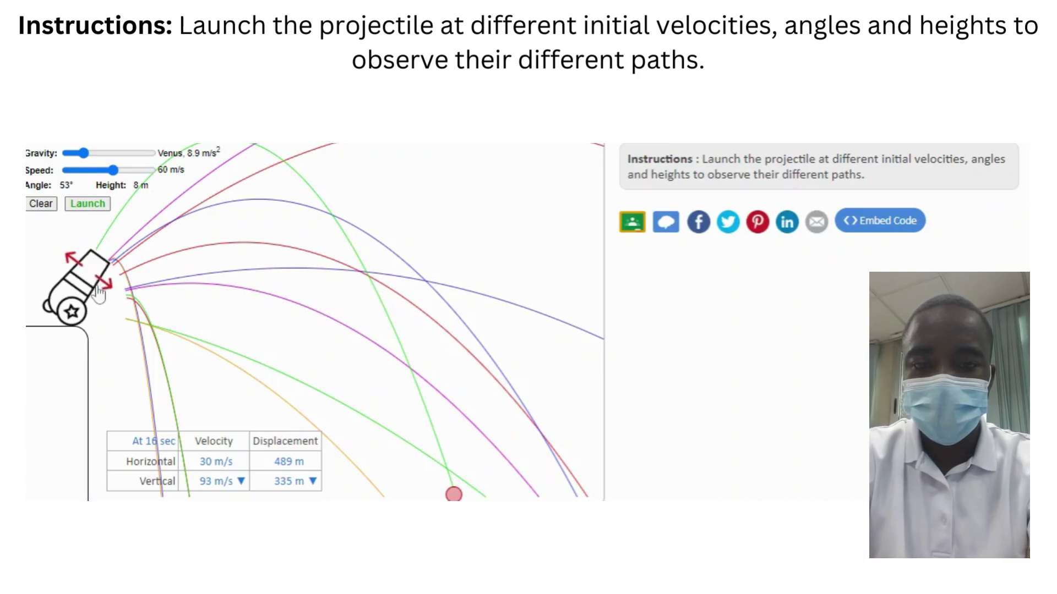
pyautogui.click(83, 203)
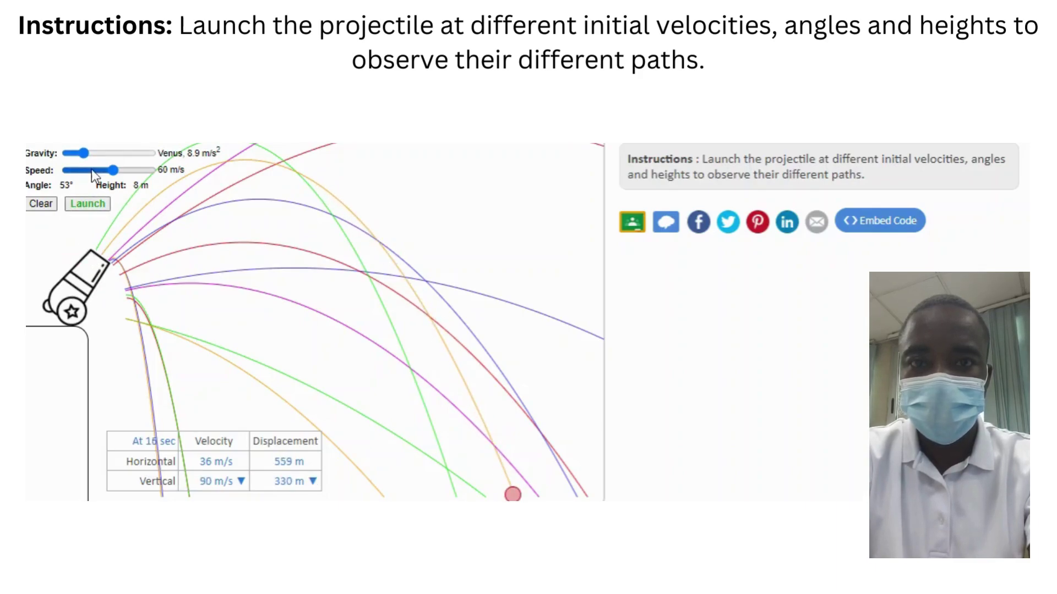
pyautogui.click(52, 206)
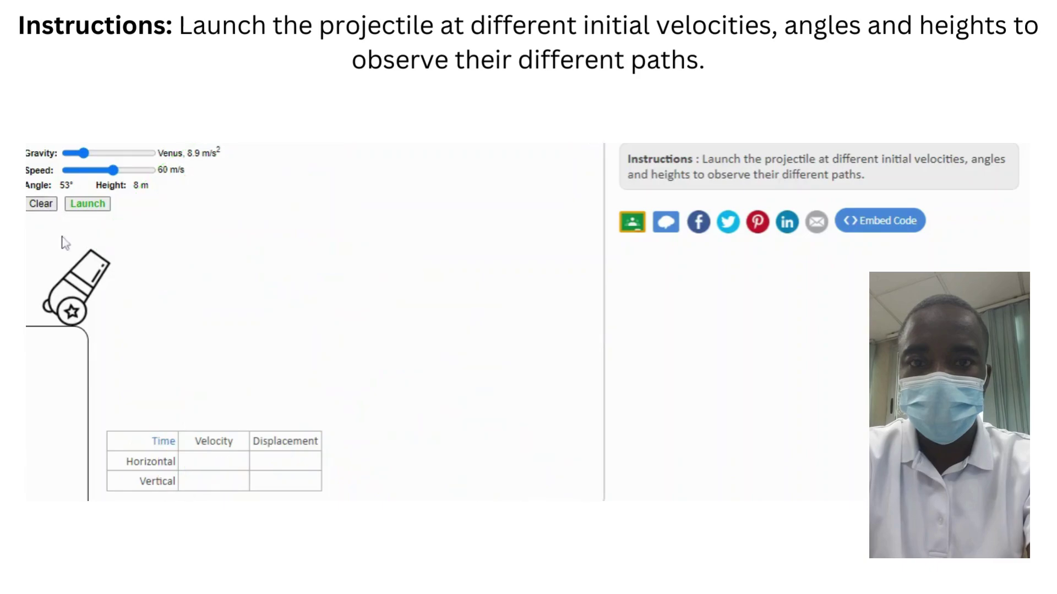
pyautogui.click(91, 154)
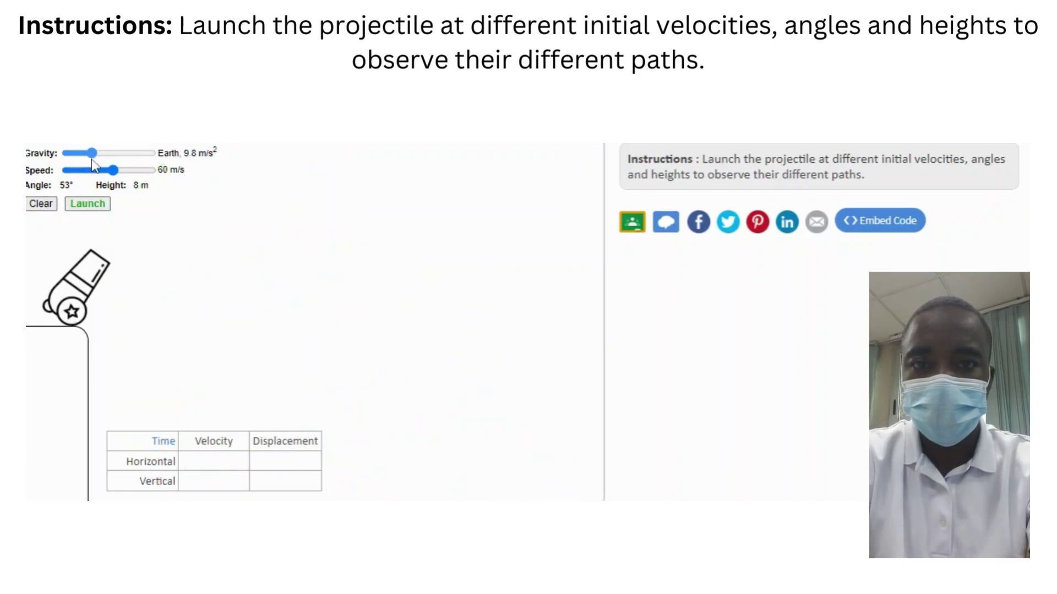
# Fire Earth-gravity shots at 53°, 45° and 39°
pyautogui.click(88, 204)
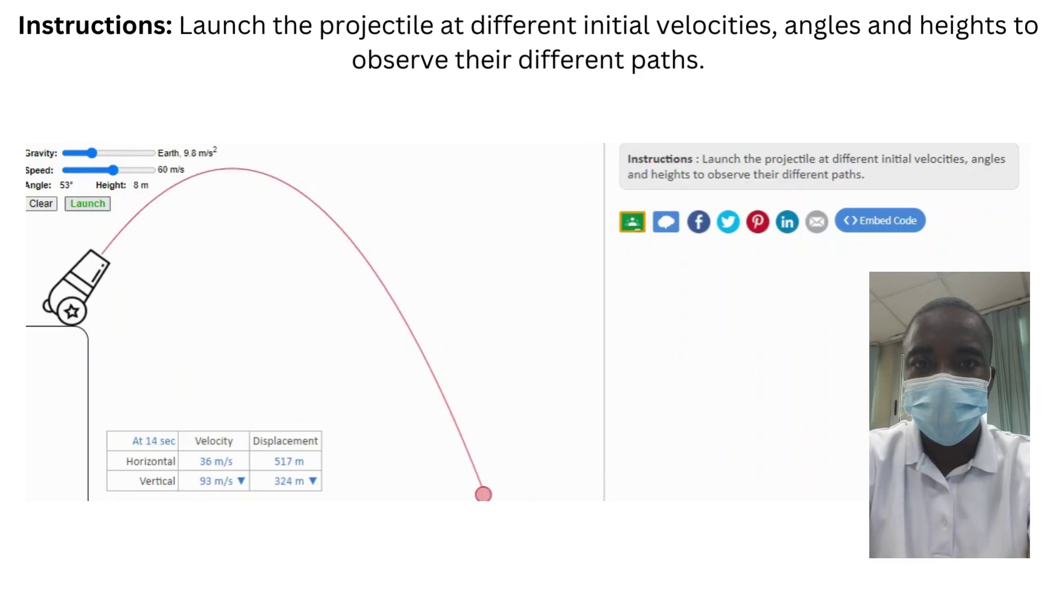
pyautogui.moveTo(97, 269)
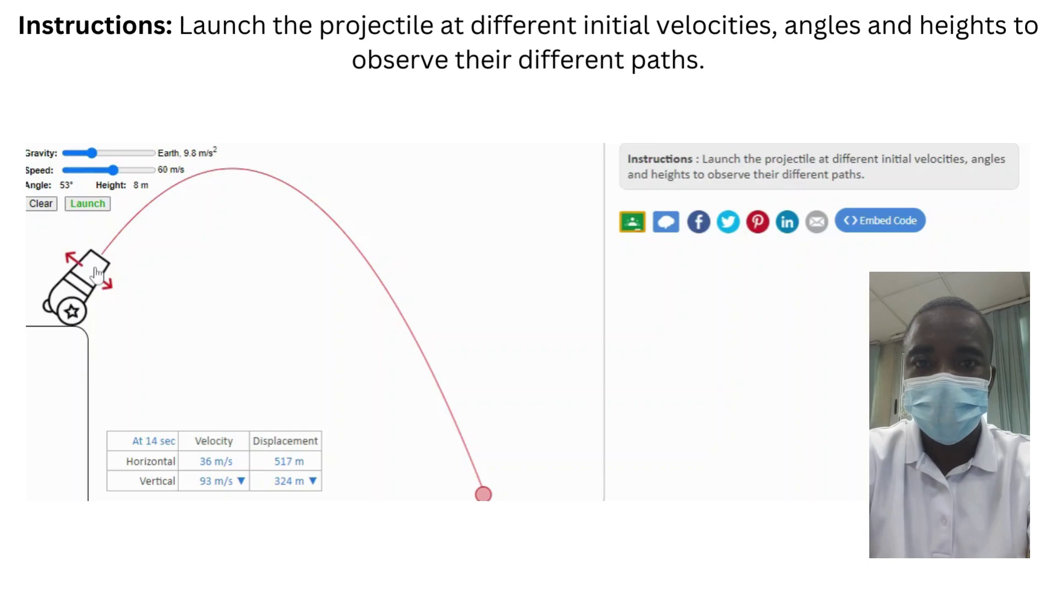
pyautogui.moveTo(97, 271); pyautogui.dragTo(103, 273)
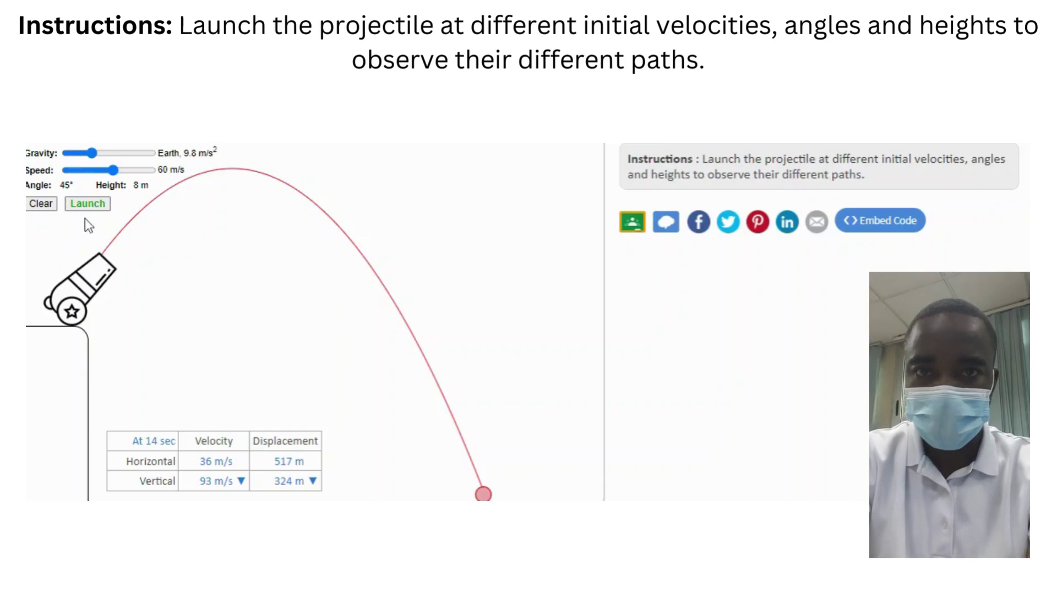
pyautogui.click(95, 210)
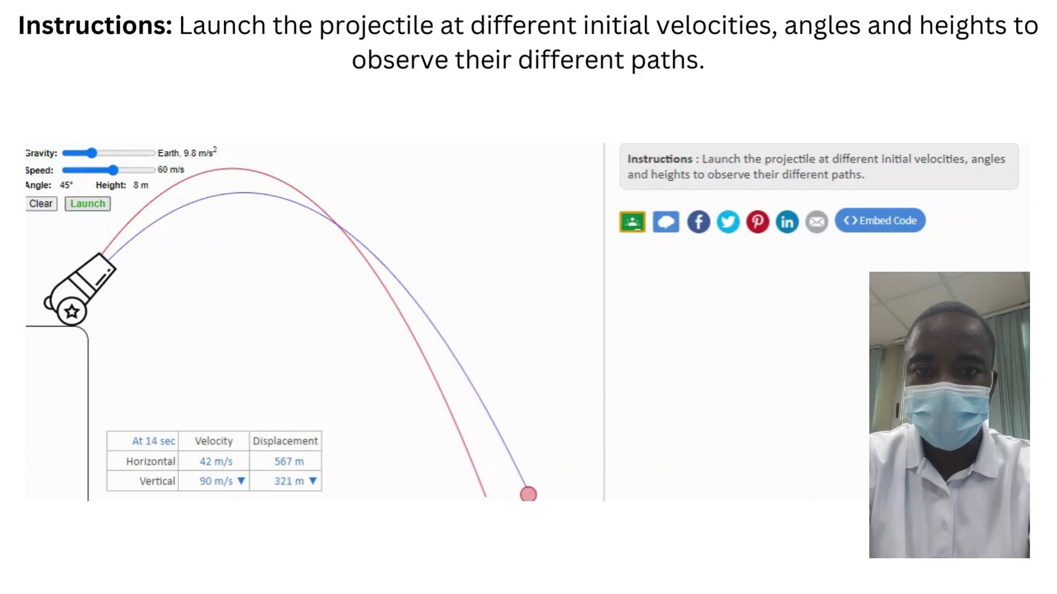
pyautogui.moveTo(102, 282)
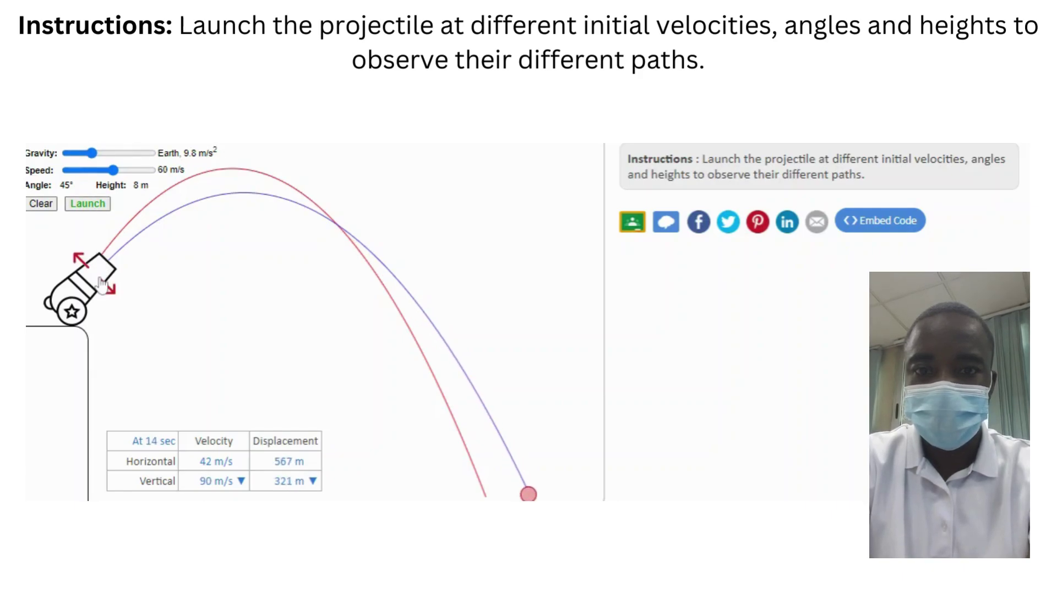
pyautogui.moveTo(102, 283); pyautogui.dragTo(105, 286)
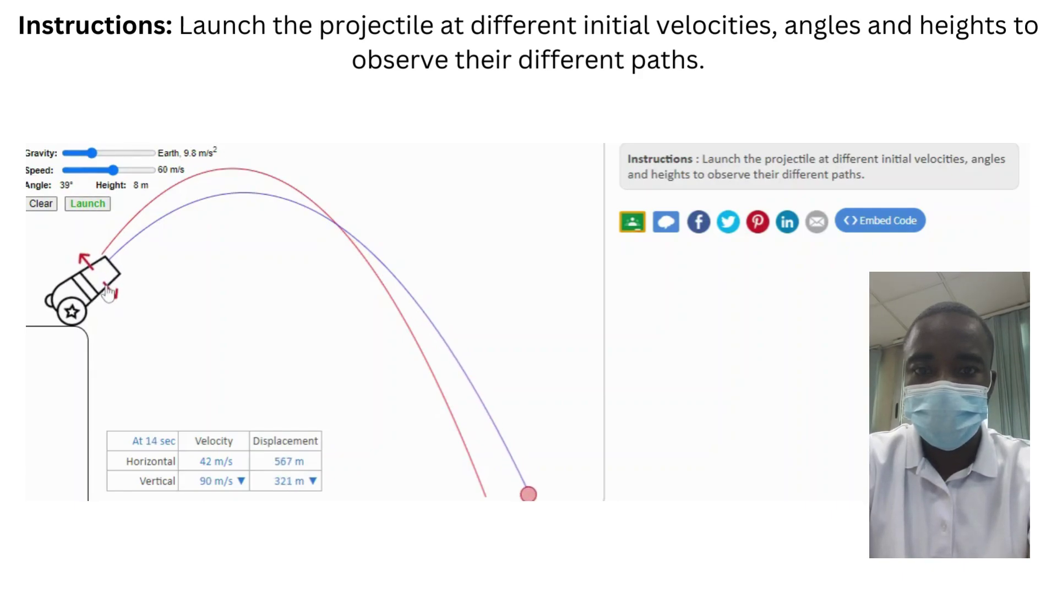
pyautogui.click(87, 208)
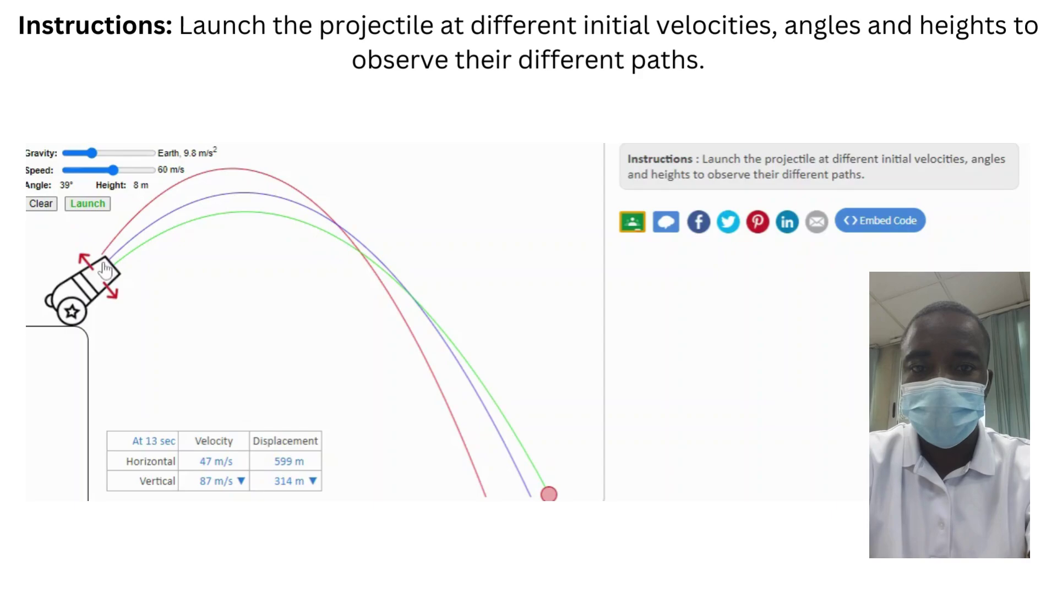
# Fire shots at 33° and 24°, the 24° arc reaching 584 m
pyautogui.moveTo(105, 270); pyautogui.dragTo(113, 276)
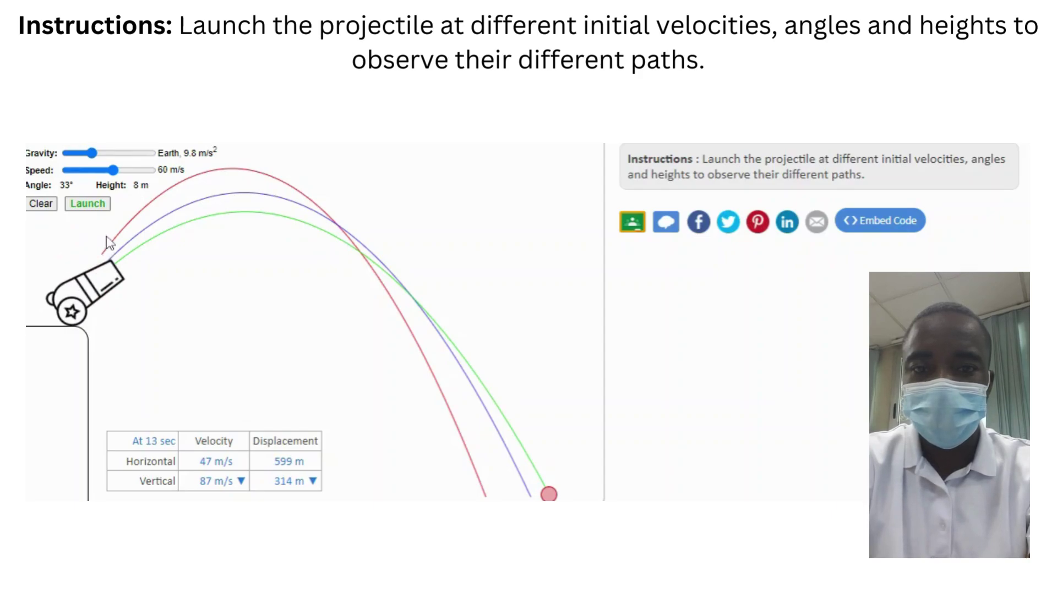
pyautogui.click(86, 210)
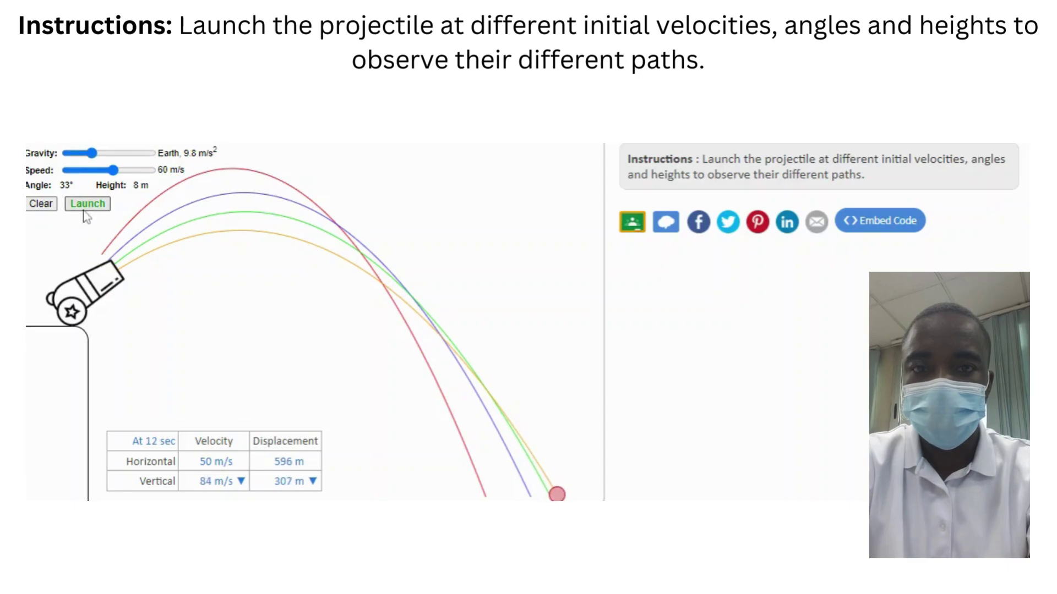
pyautogui.moveTo(90, 265)
pyautogui.moveTo(101, 277); pyautogui.dragTo(111, 301)
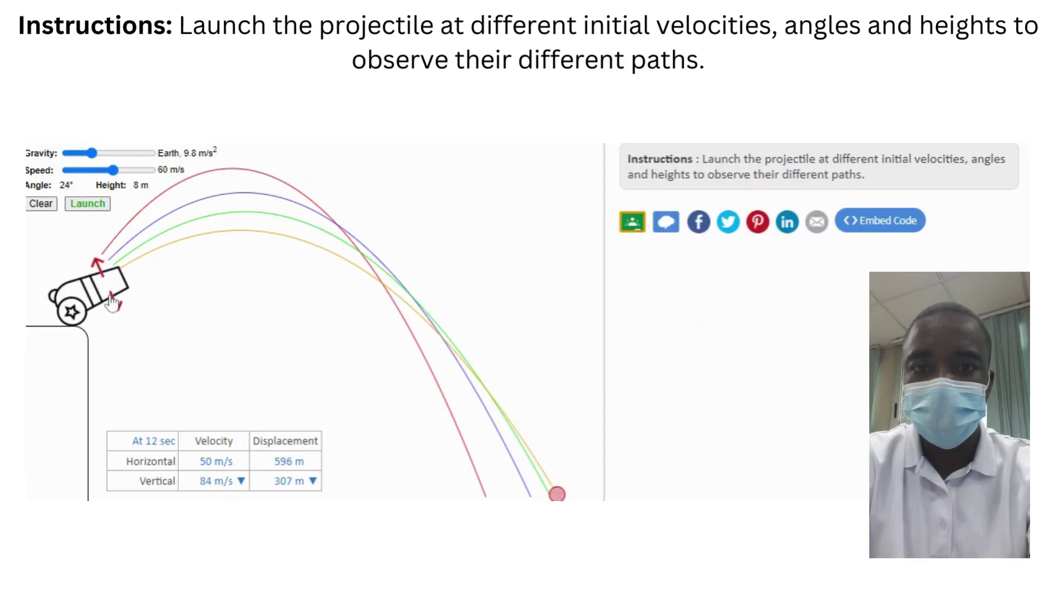
pyautogui.click(86, 204)
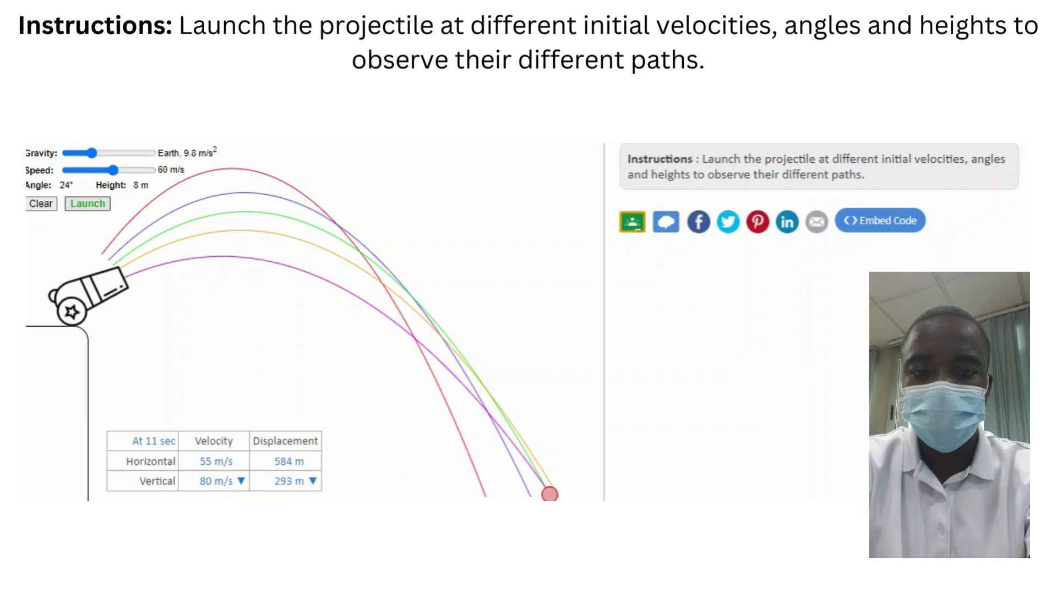
# Fire Earth-gravity shots at 9° and -7°, then clear all trajectories and table values
pyautogui.moveTo(105, 282)
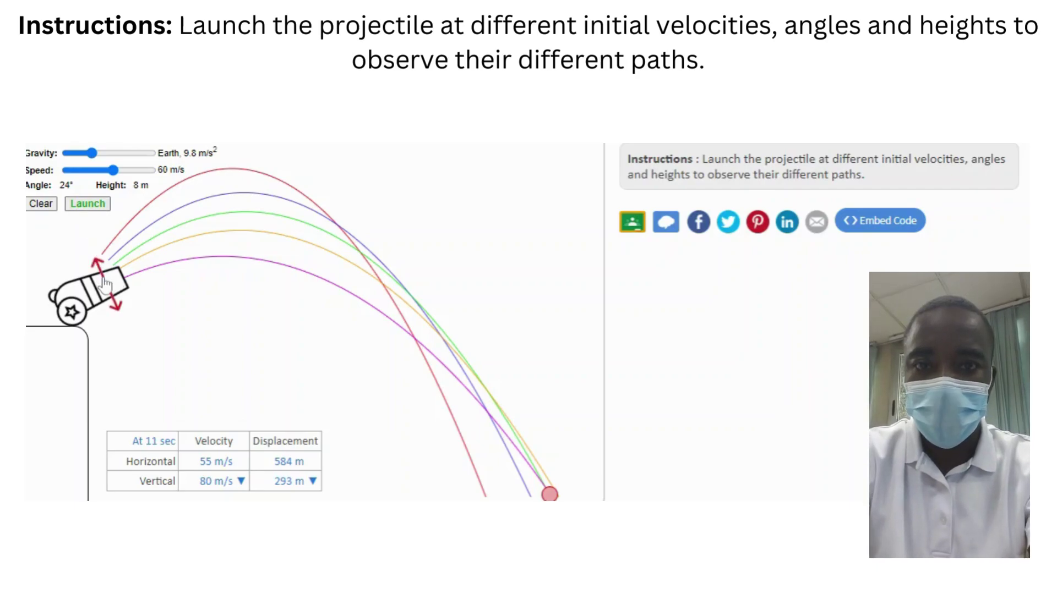
pyautogui.moveTo(106, 284); pyautogui.dragTo(123, 314)
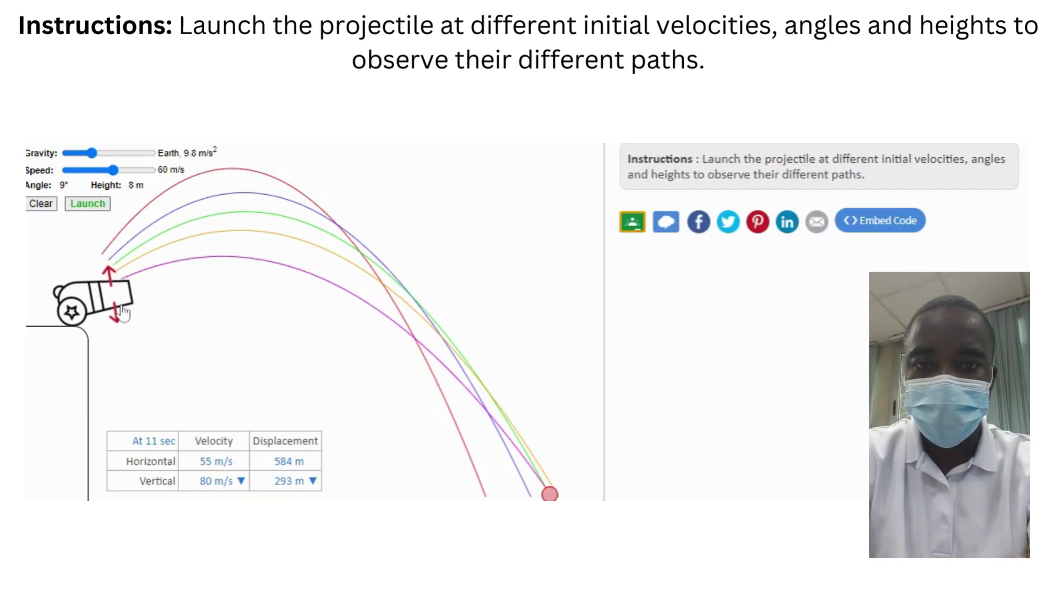
pyautogui.click(87, 205)
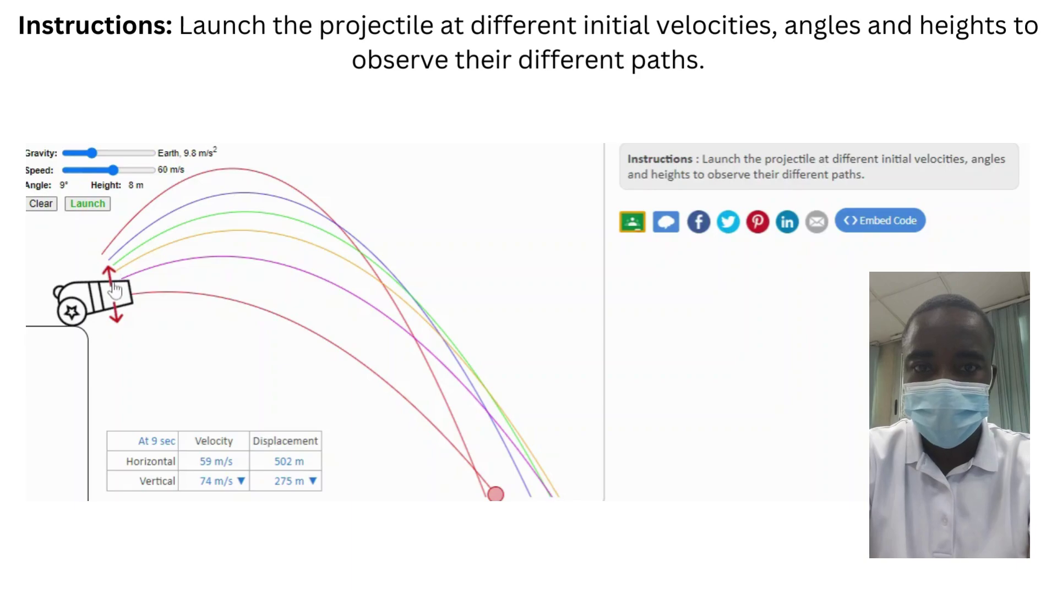
pyautogui.moveTo(114, 290); pyautogui.dragTo(116, 326)
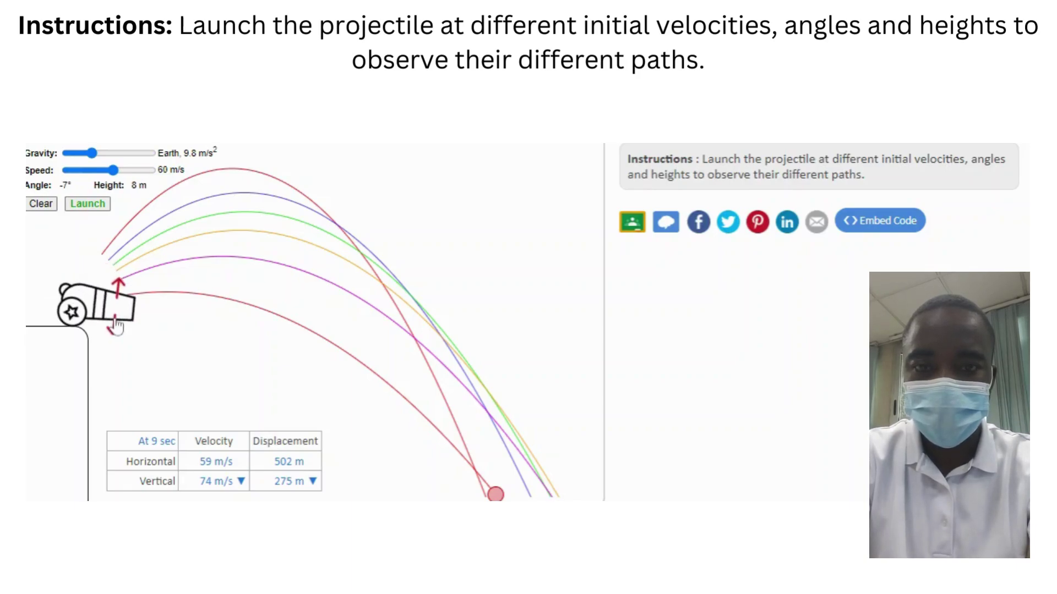
pyautogui.click(81, 205)
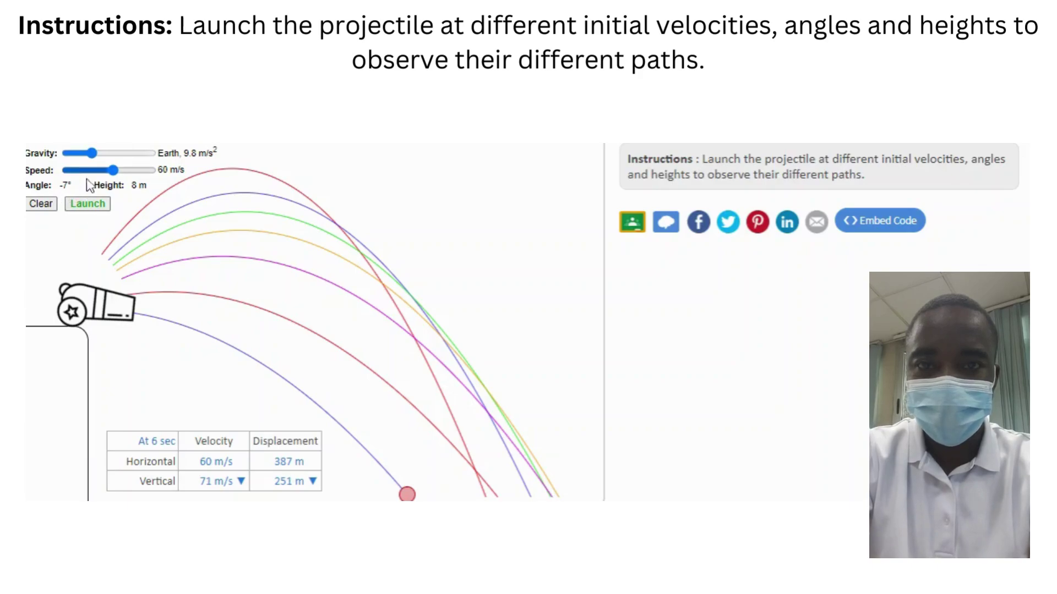
pyautogui.click(44, 209)
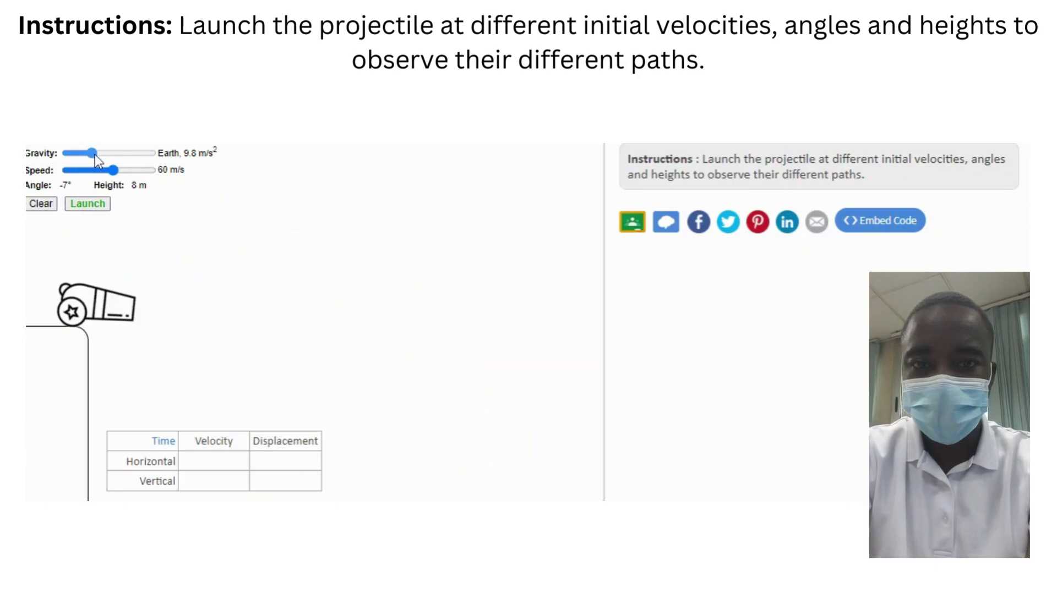
# Switch gravity to Moon and fire shots at 40°, 21° and 17°
pyautogui.moveTo(94, 154); pyautogui.dragTo(101, 154)
pyautogui.moveTo(111, 301)
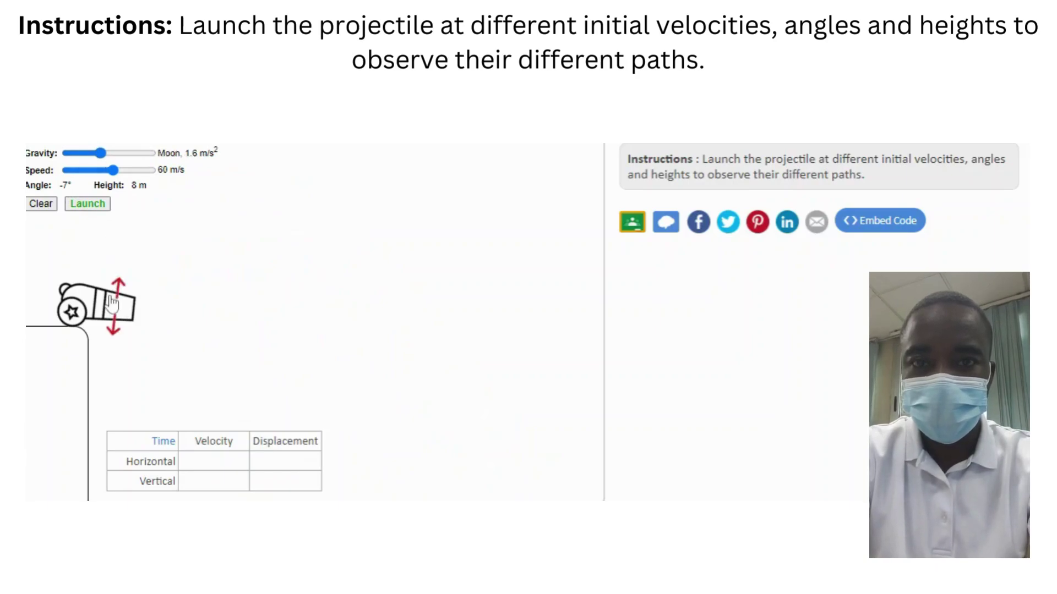
pyautogui.moveTo(111, 302); pyautogui.dragTo(105, 263)
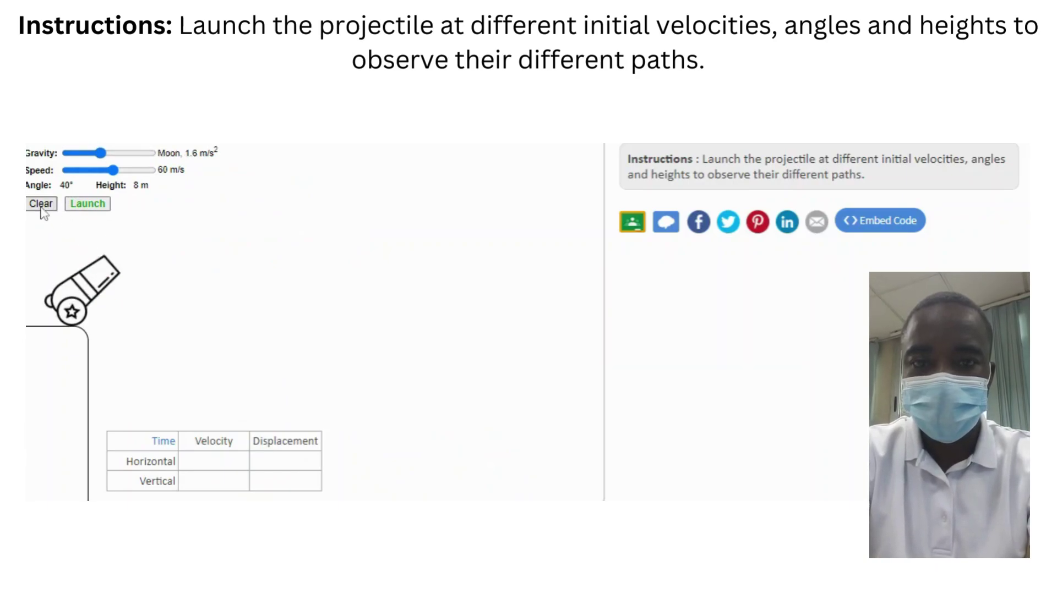
pyautogui.click(83, 213)
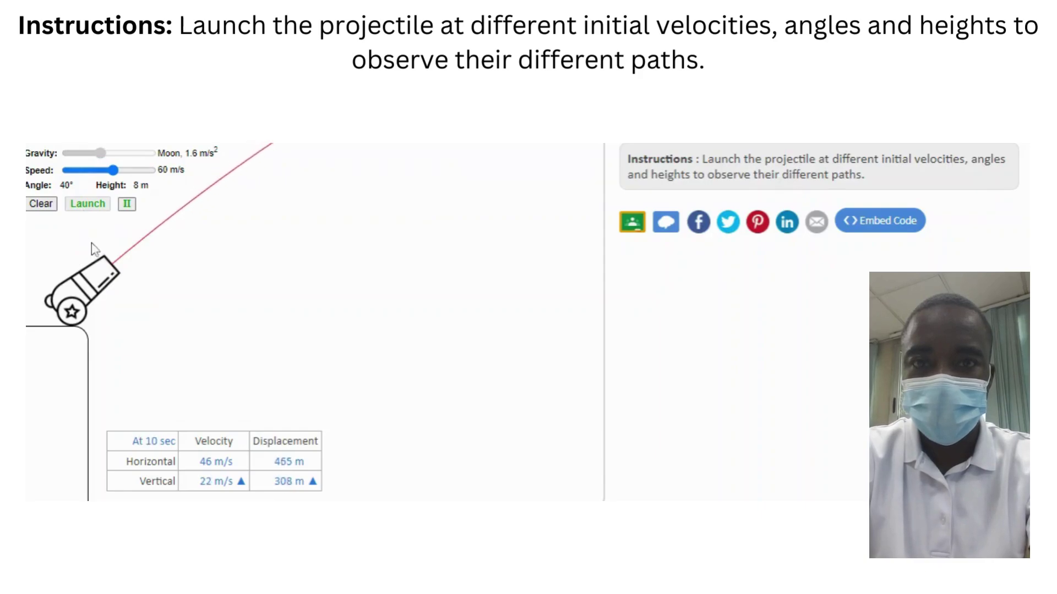
pyautogui.moveTo(106, 290); pyautogui.dragTo(104, 294)
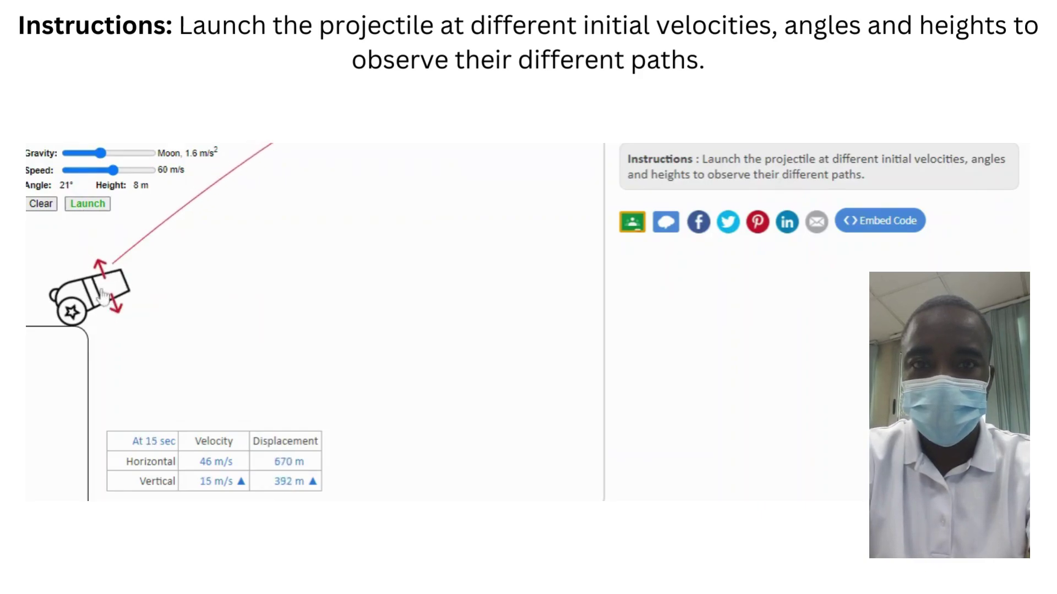
pyautogui.click(80, 209)
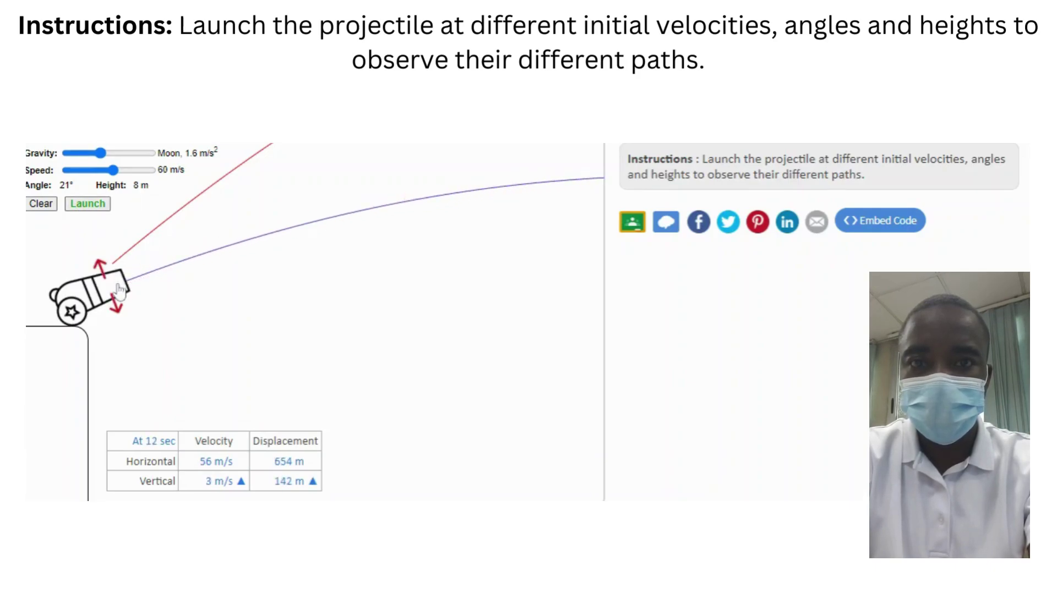
pyautogui.moveTo(118, 290); pyautogui.dragTo(121, 305)
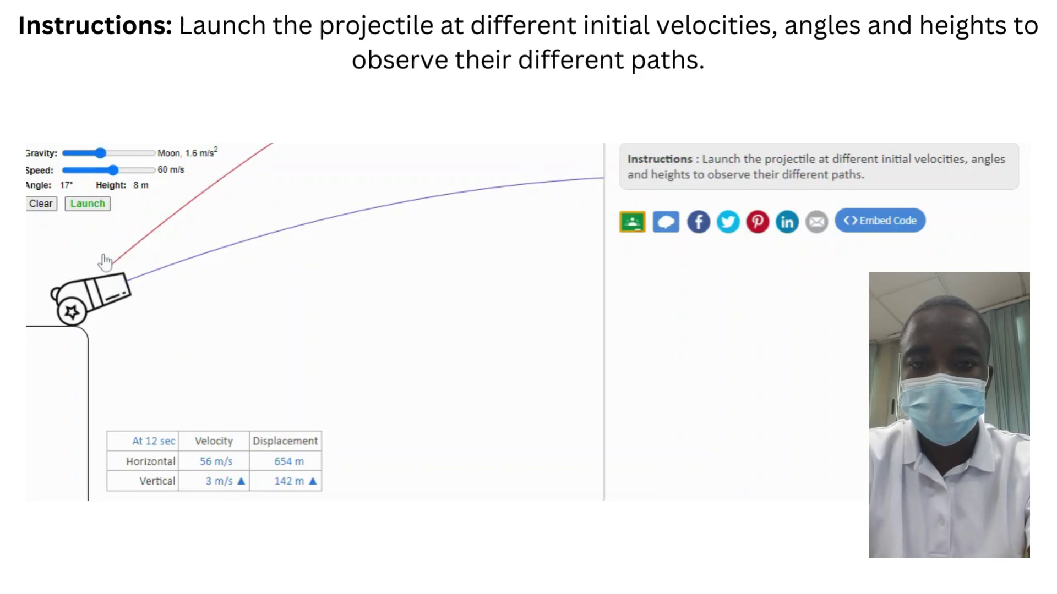
pyautogui.click(82, 209)
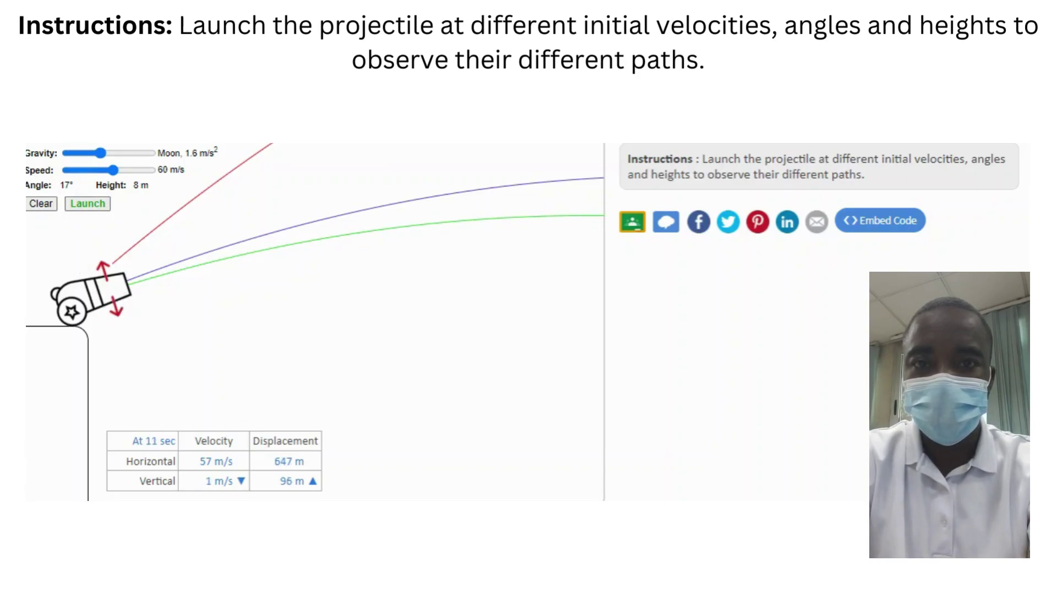
# Fire Moon-gravity shots at 10°, -1° and -15°, the last reaching 585 m
pyautogui.moveTo(127, 307); pyautogui.dragTo(128, 314)
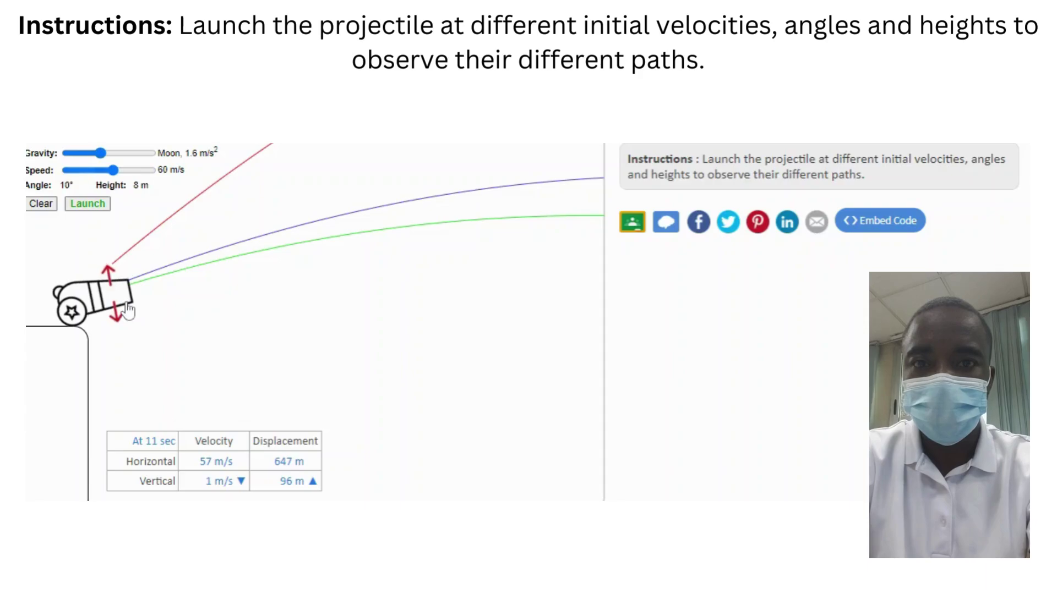
pyautogui.click(76, 207)
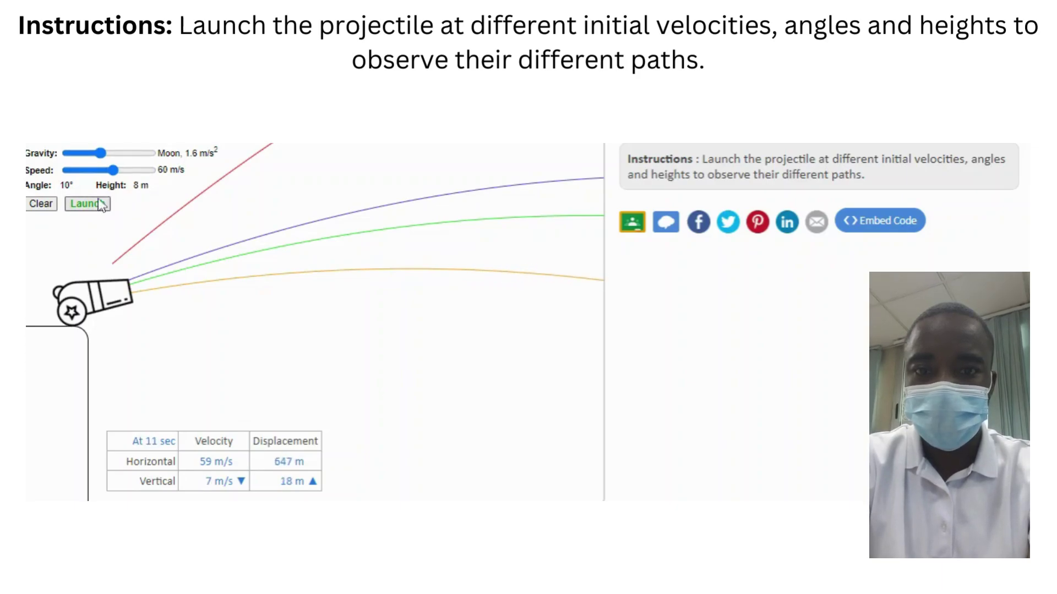
pyautogui.moveTo(114, 296); pyautogui.dragTo(133, 321)
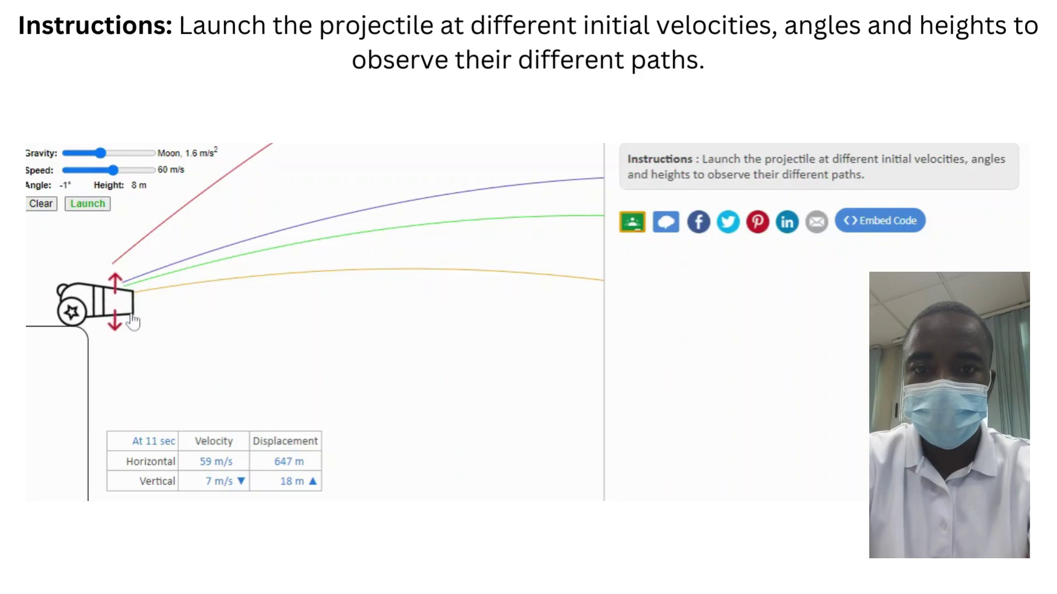
pyautogui.click(81, 205)
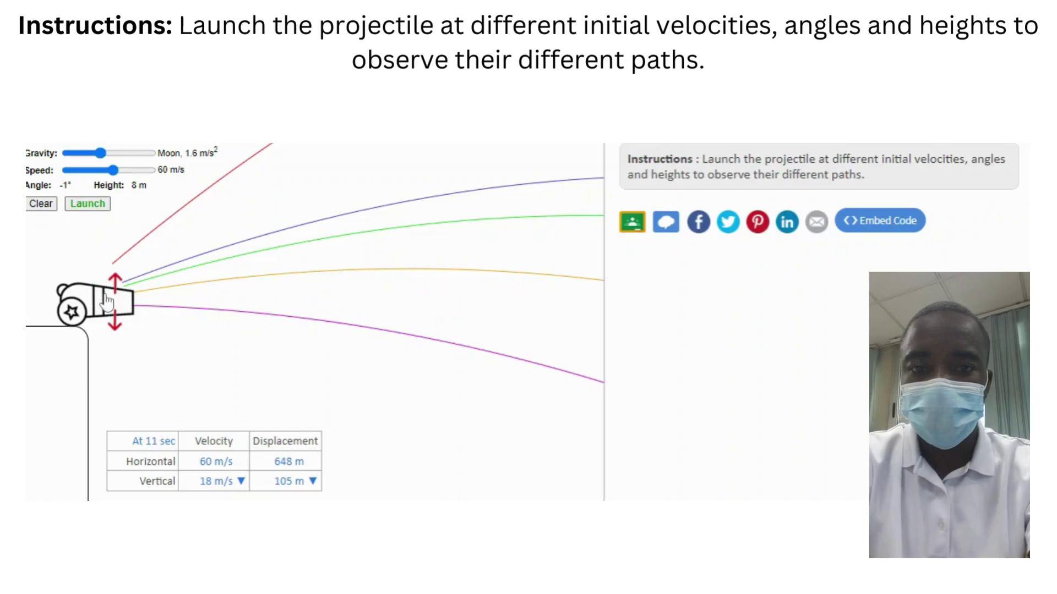
pyautogui.moveTo(107, 302); pyautogui.dragTo(116, 331)
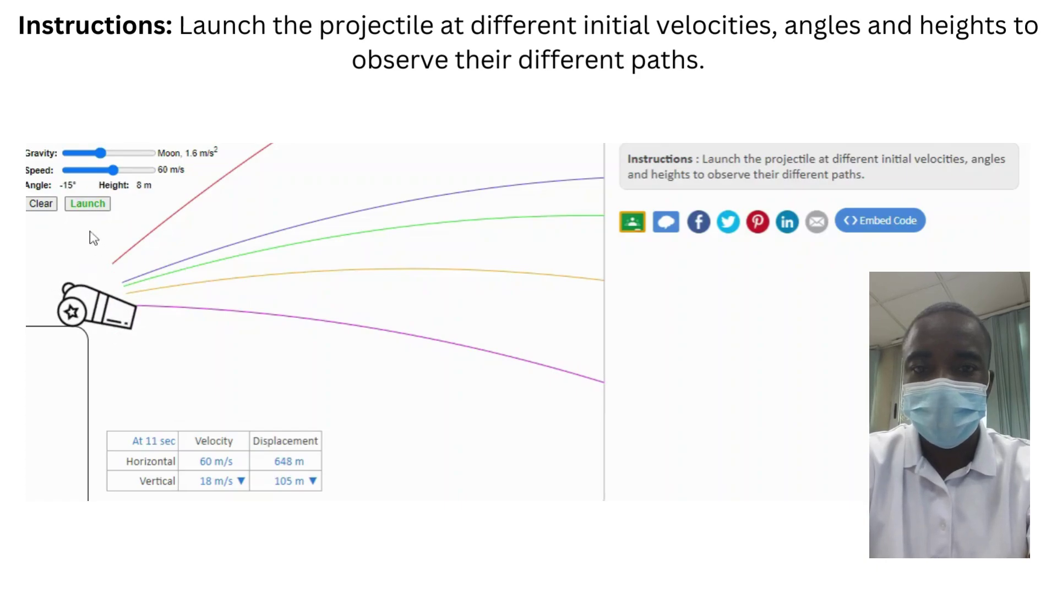
pyautogui.click(87, 205)
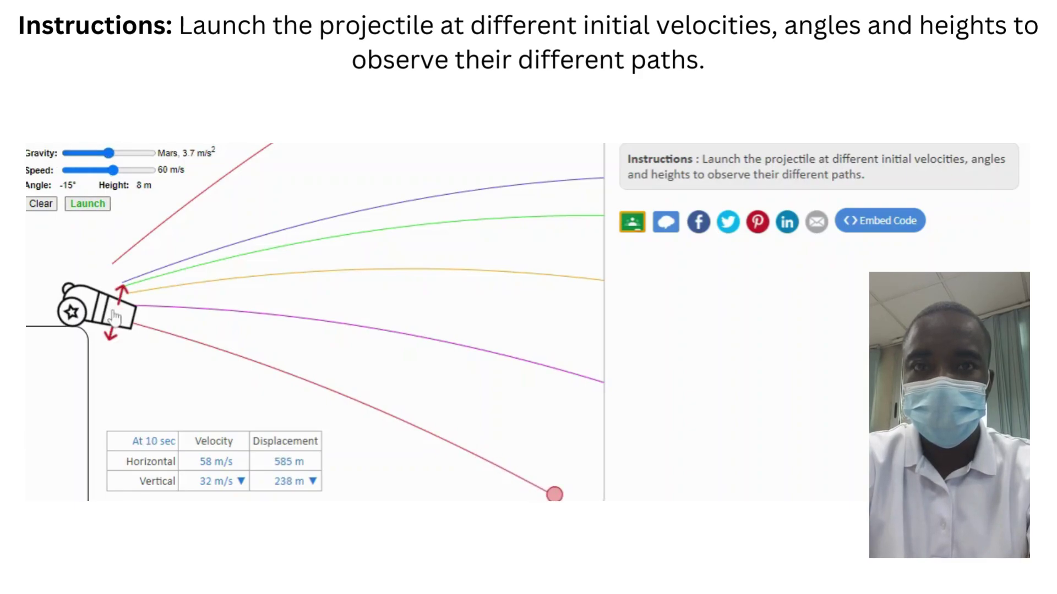
# Clear the canvas, fire Mars-gravity shots at 27° and 17°, then aim the cannon at 9°
pyautogui.click(49, 209)
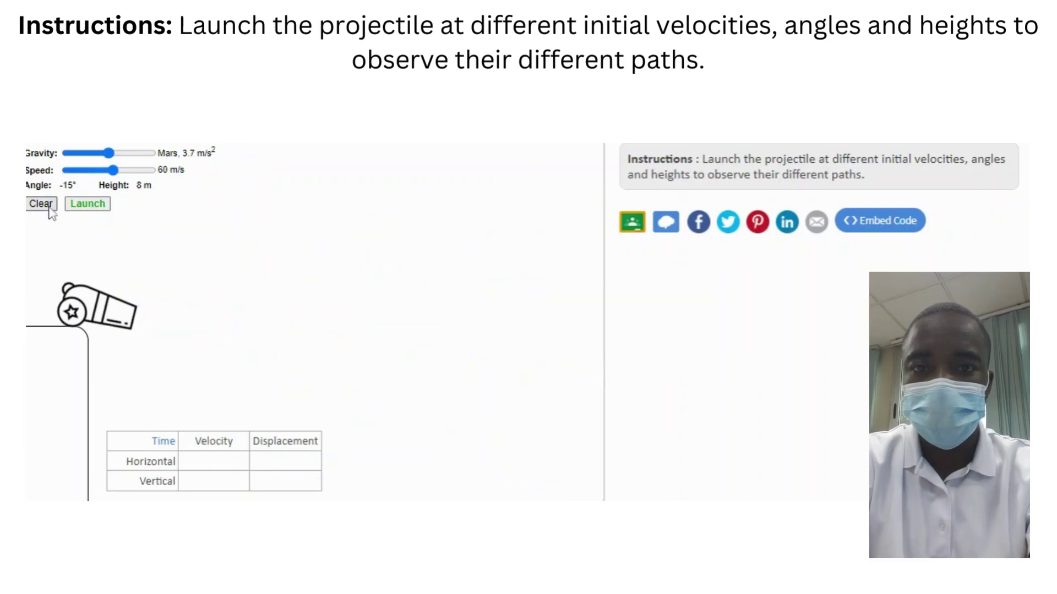
pyautogui.moveTo(131, 326); pyautogui.dragTo(130, 290)
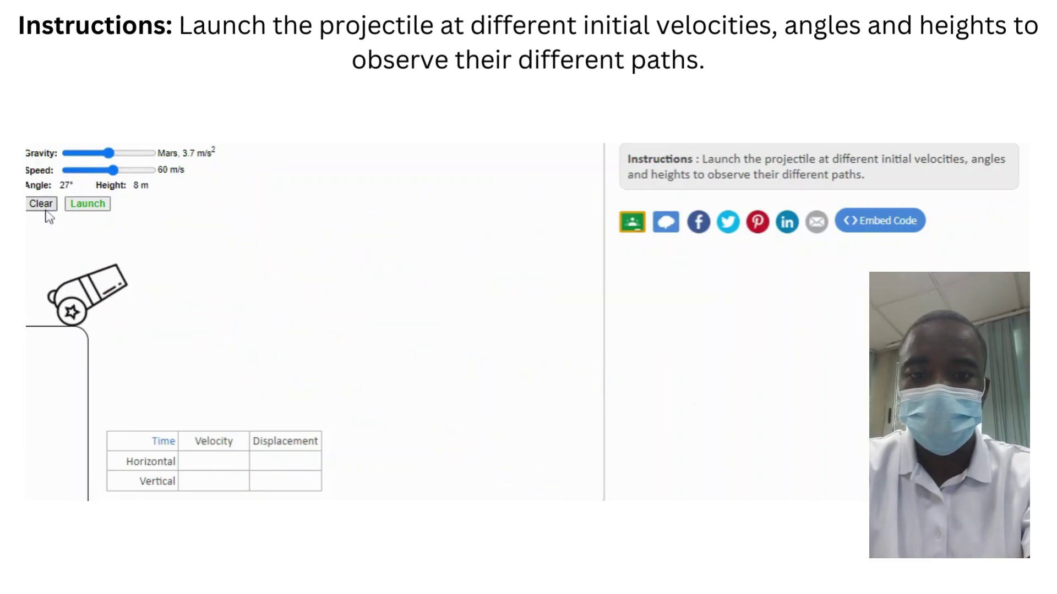
pyautogui.click(83, 205)
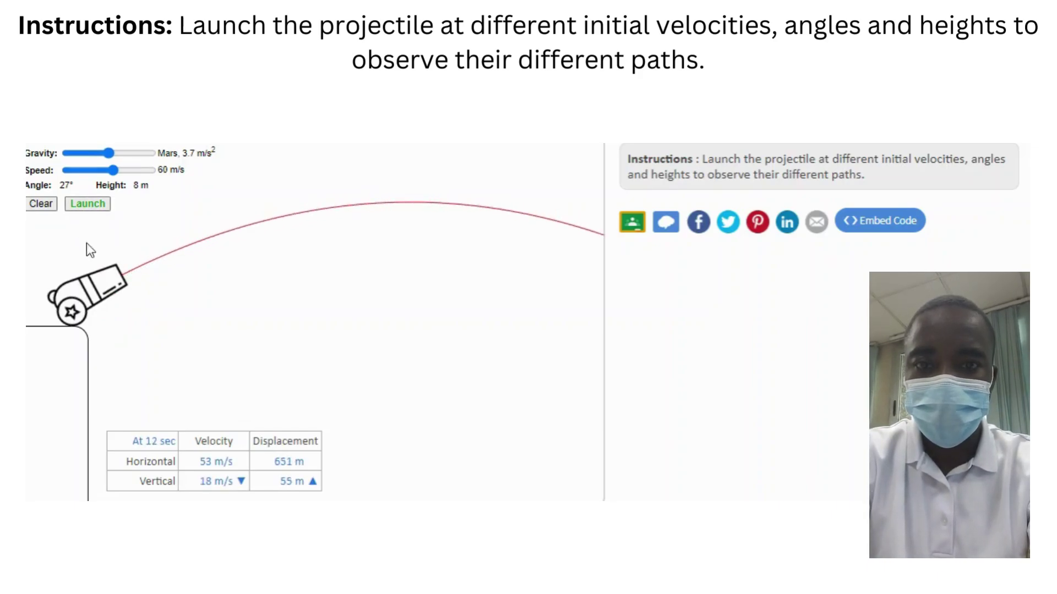
pyautogui.moveTo(103, 293); pyautogui.dragTo(112, 310)
pyautogui.click(87, 205)
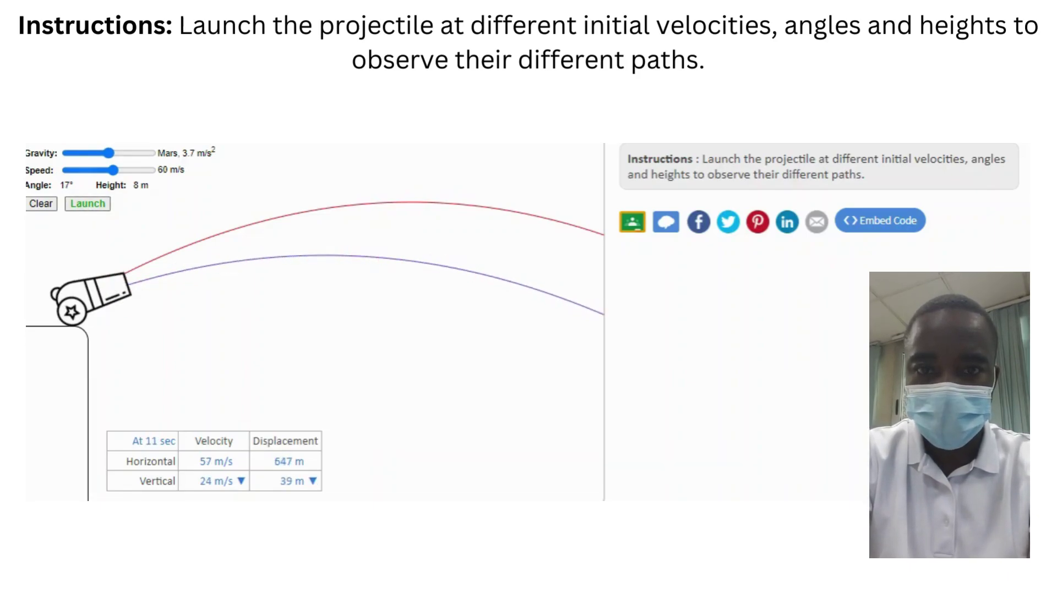
pyautogui.moveTo(112, 286); pyautogui.dragTo(121, 314)
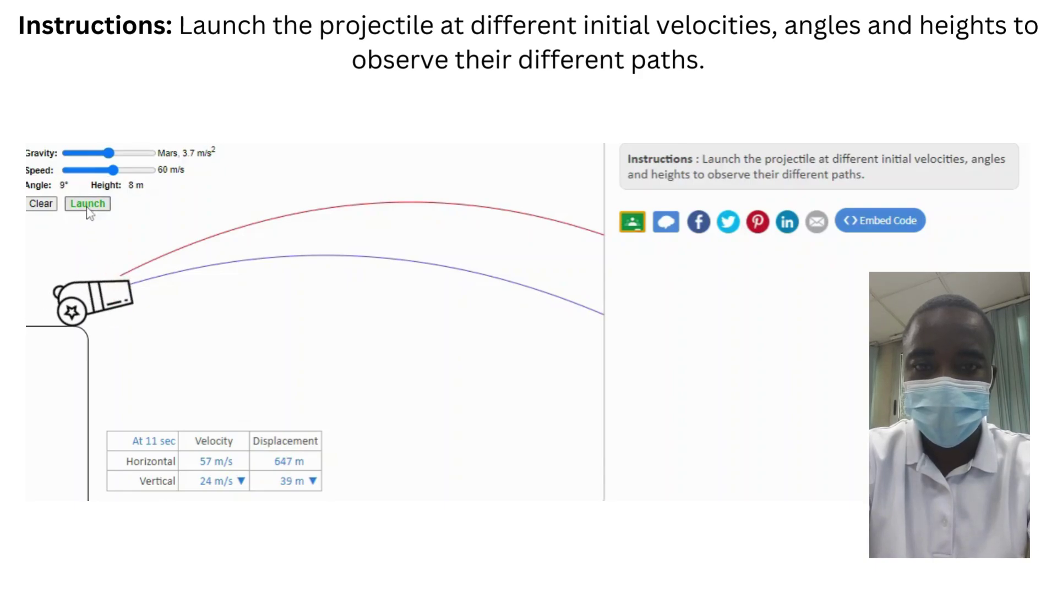